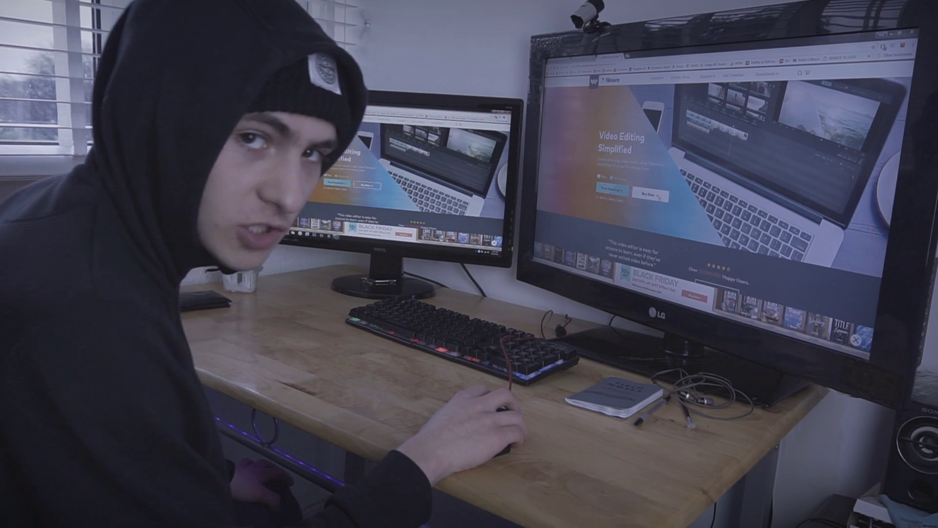
Step: Keep the 16:9 widescreen aspect ratio and launch Full Feature Mode
left_click(658, 195)
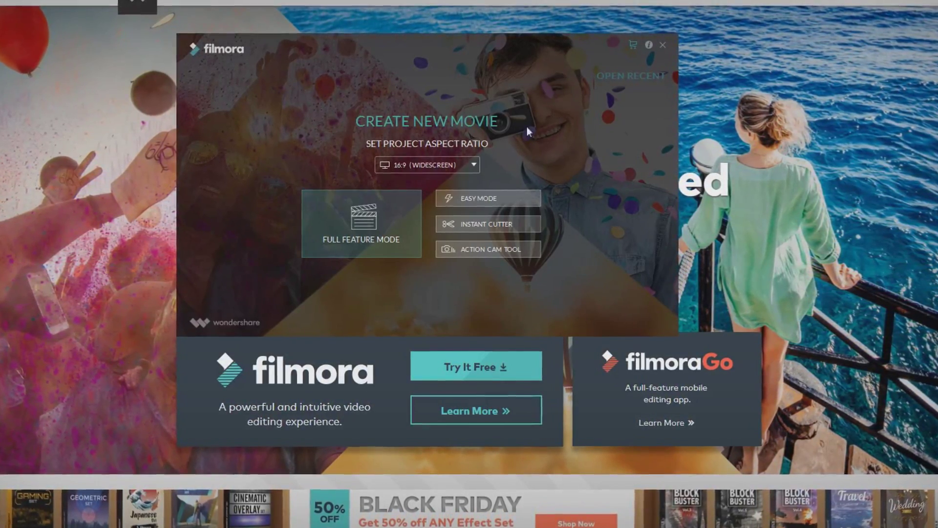
left_click(448, 162)
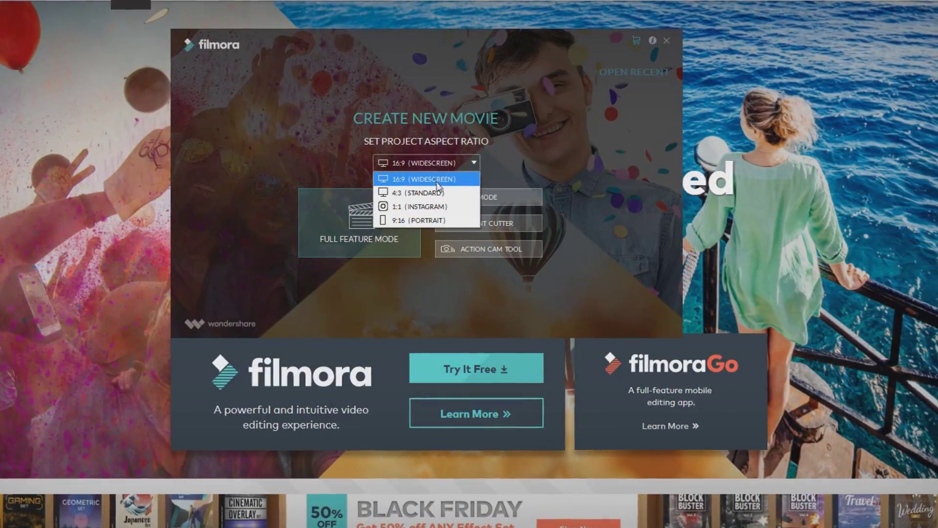
left_click(436, 181)
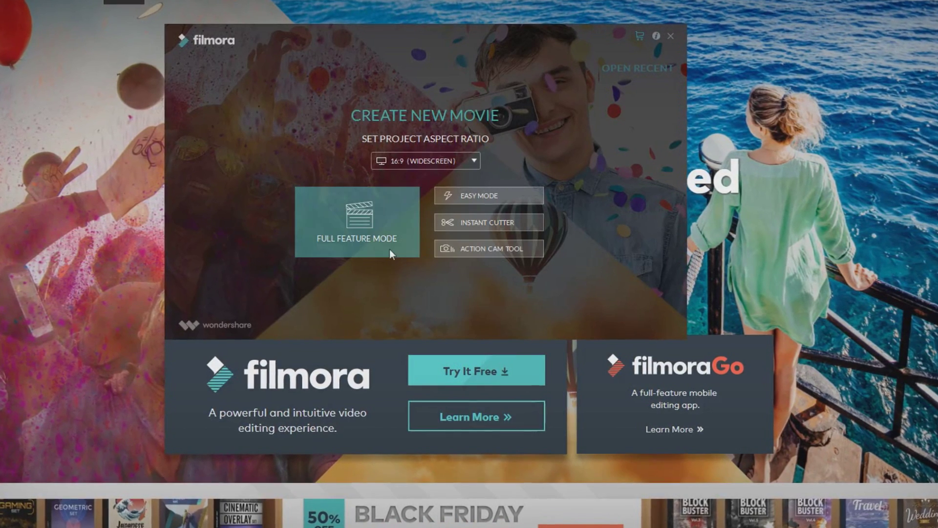
left_click(378, 213)
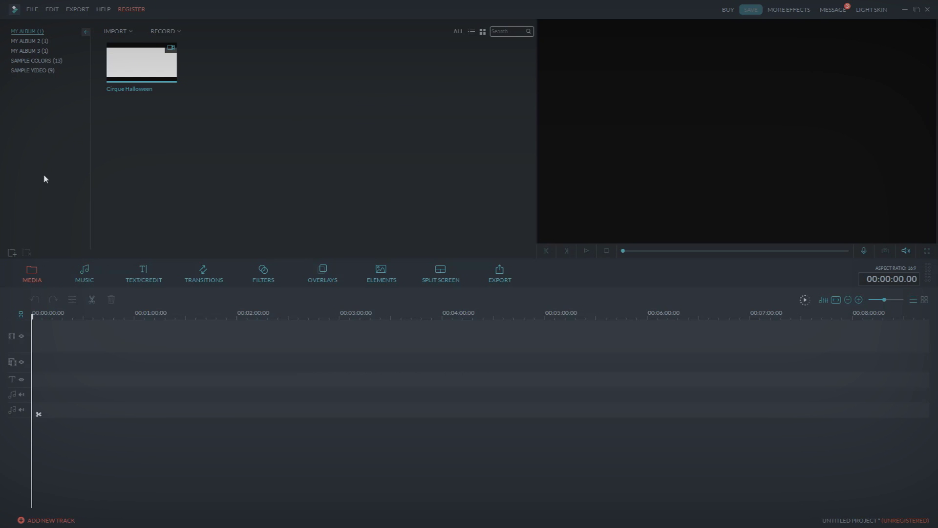
Step: Import the BEST Video Noise Correction Tool 2017 clip from the Record Drive folder
left_click(118, 31)
left_click(152, 40)
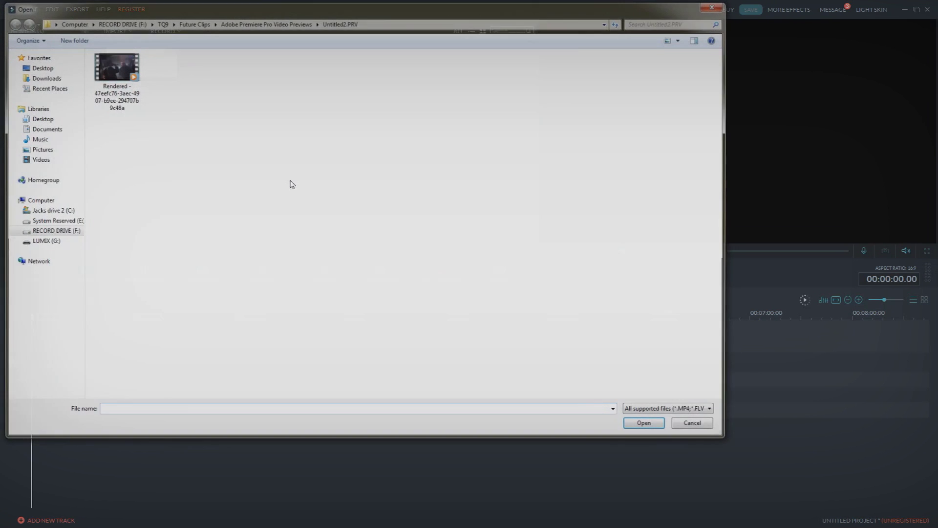
left_click(53, 230)
double_click(163, 242)
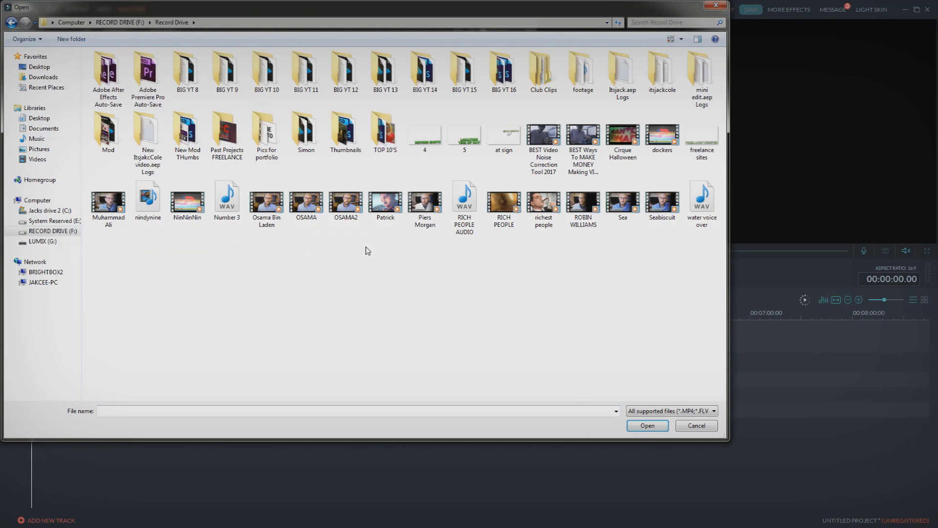
left_click(578, 143)
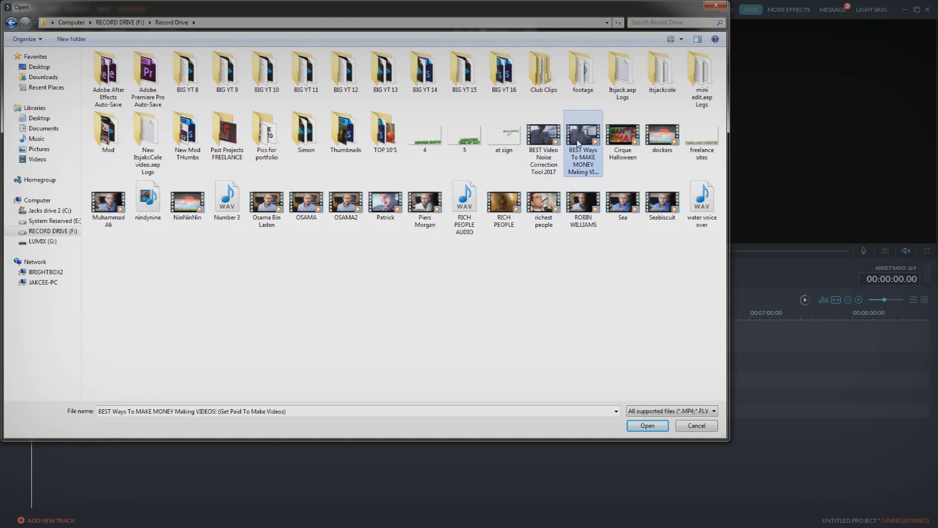
double_click(543, 137)
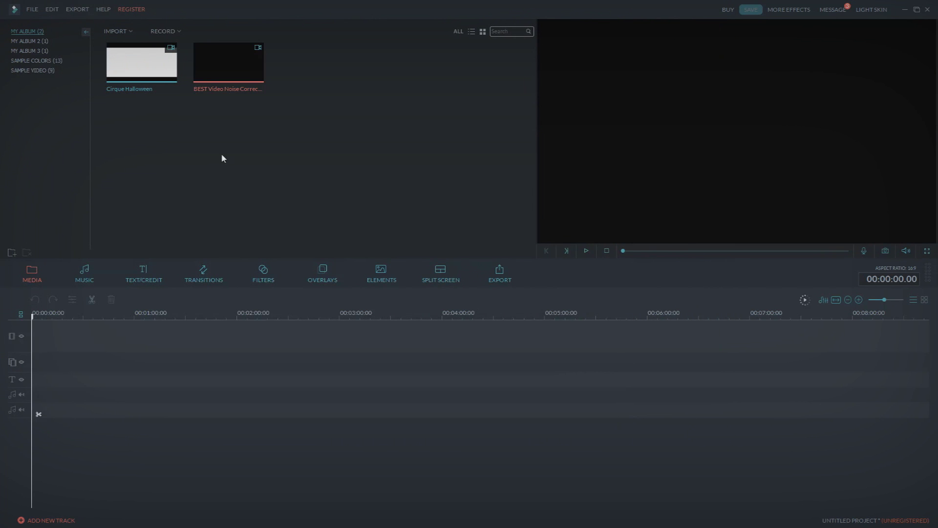
Step: Place the imported clip on the video track and select it near 29 seconds
left_click_drag(220, 263, 102, 317)
left_click(213, 426)
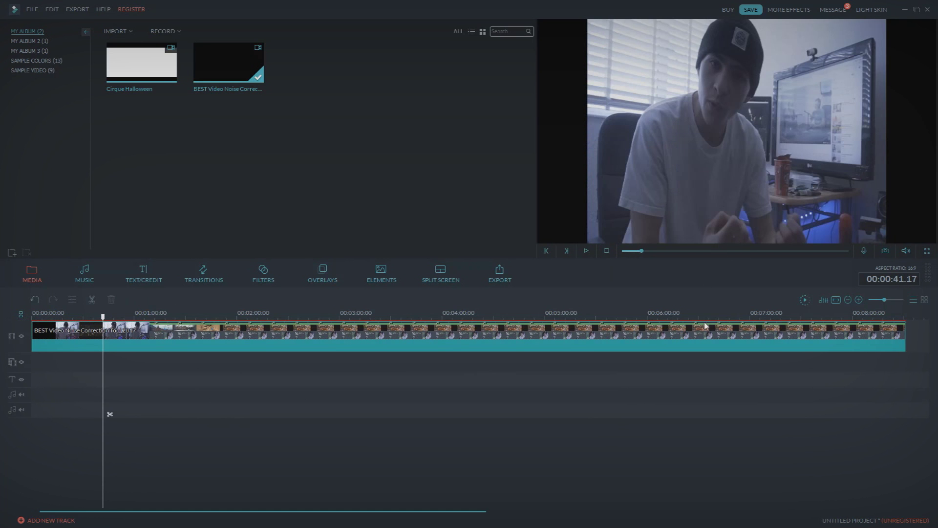
left_click(82, 316)
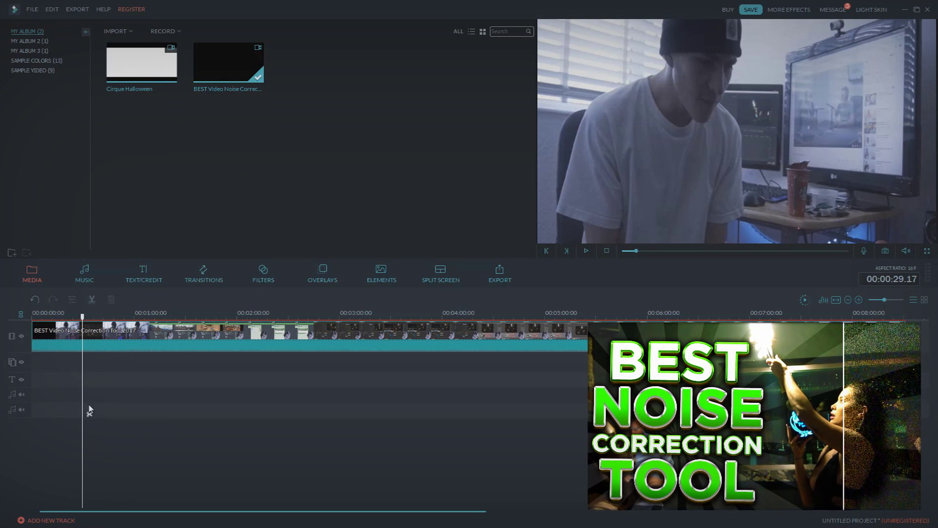
left_click(82, 332)
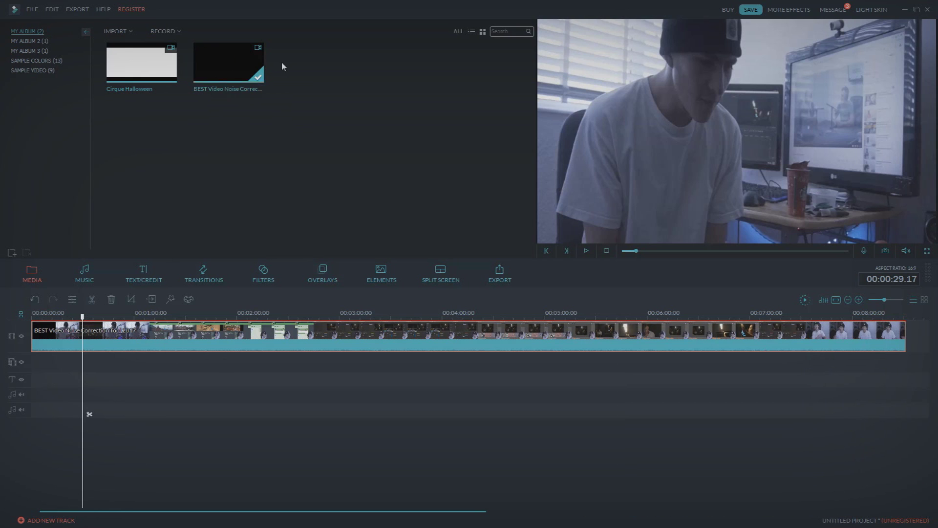
left_click(117, 31)
Step: Scrub to a cut point near the start and split the noise-correction clip there
mouse_move(209, 329)
left_mouse_down()
mouse_move(206, 360)
mouse_move(198, 342)
left_mouse_up()
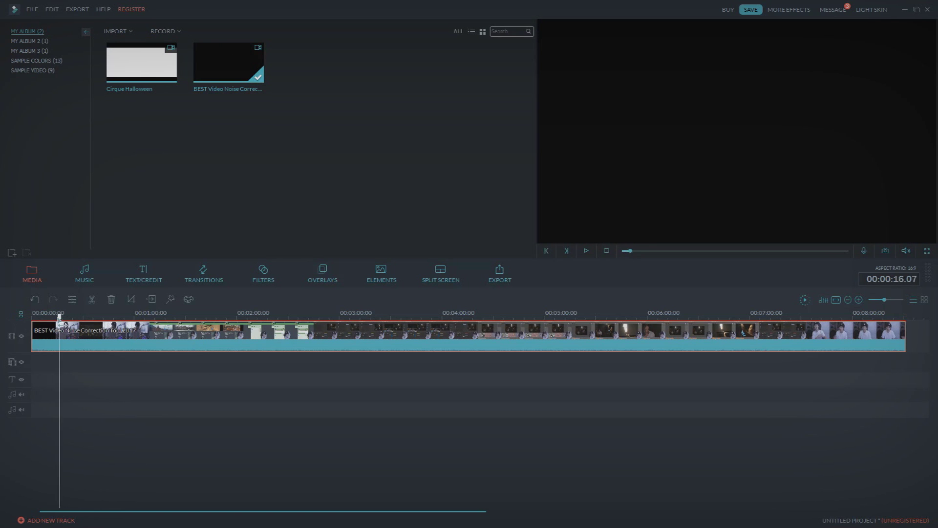
left_click_drag(61, 319, 102, 318)
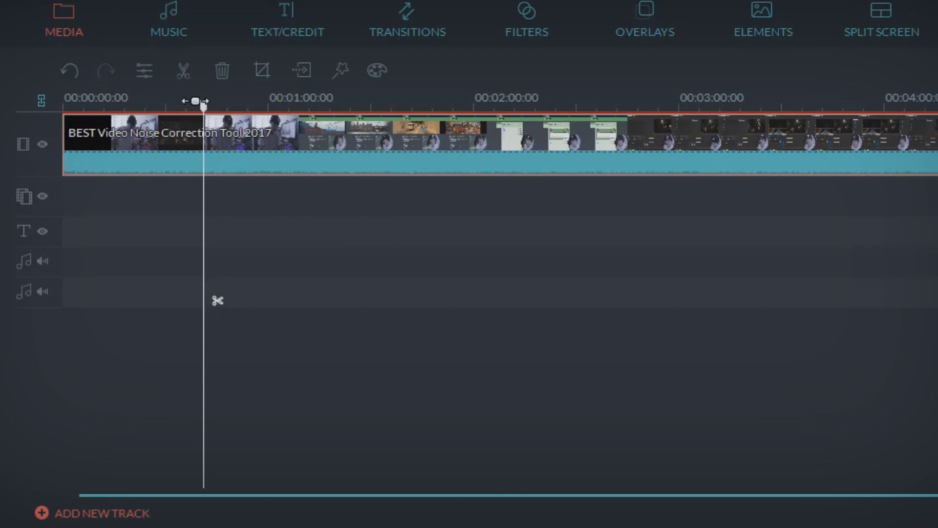
mouse_move(195, 101)
left_mouse_down()
mouse_move(234, 112)
mouse_move(205, 121)
left_mouse_up()
left_click(217, 299)
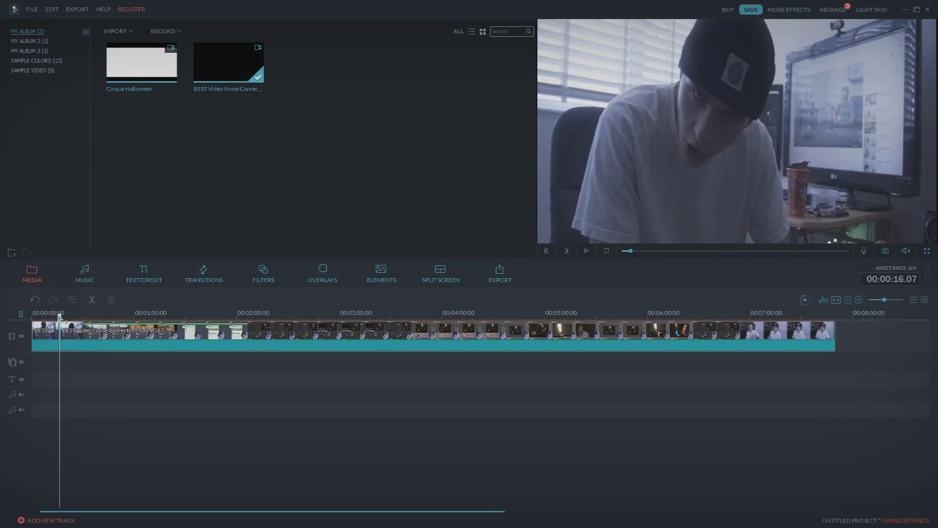
Step: Split again a few frames later and delete the short piece between the cuts
left_click_drag(59, 315, 62, 317)
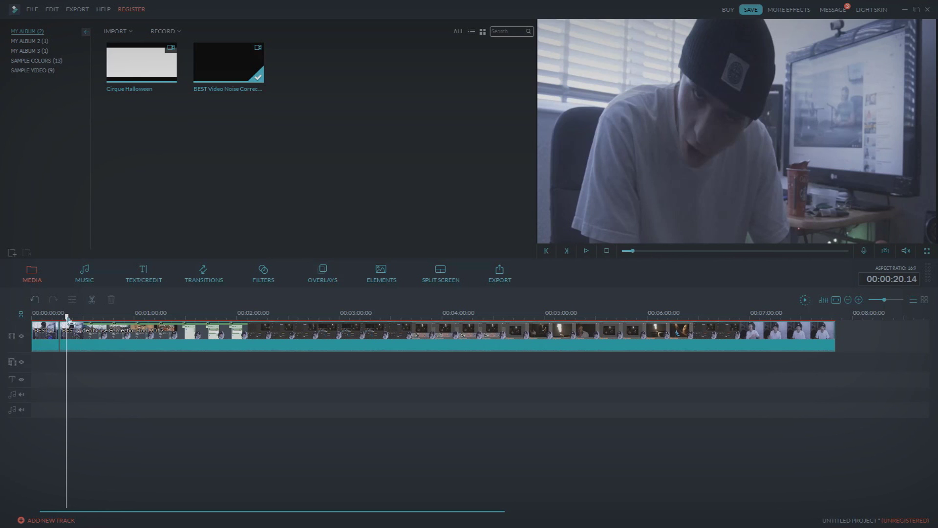
left_click_drag(73, 316, 75, 318)
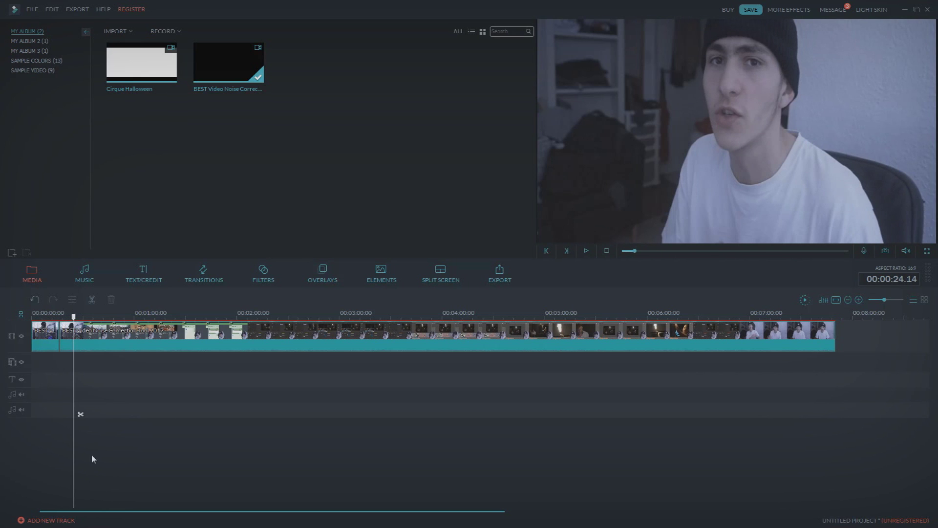
left_click(81, 415)
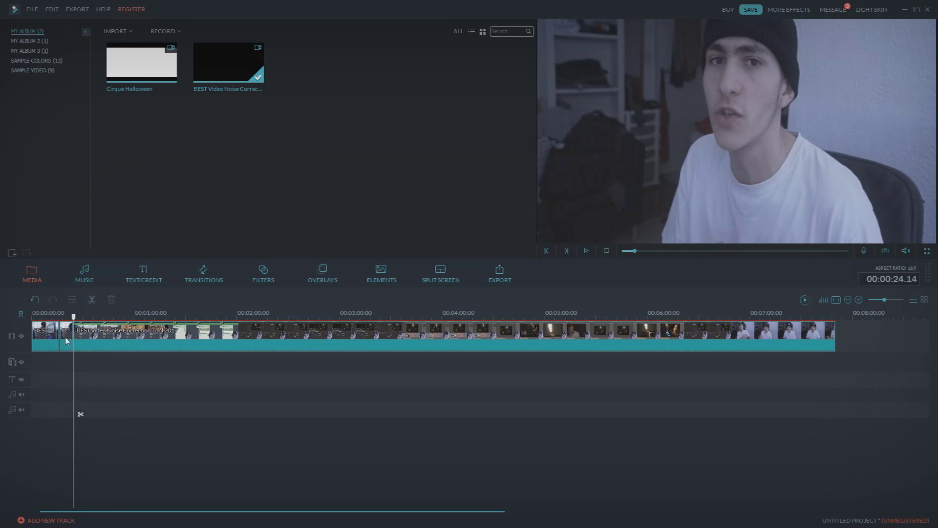
left_click(69, 326)
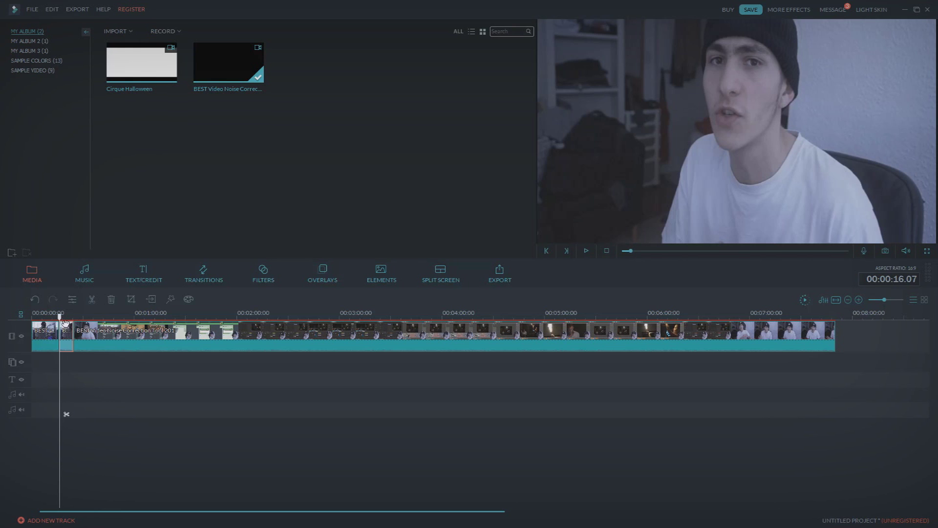
key("Delete")
mouse_move(67, 317)
left_mouse_down()
mouse_move(80, 318)
mouse_move(64, 323)
left_mouse_up()
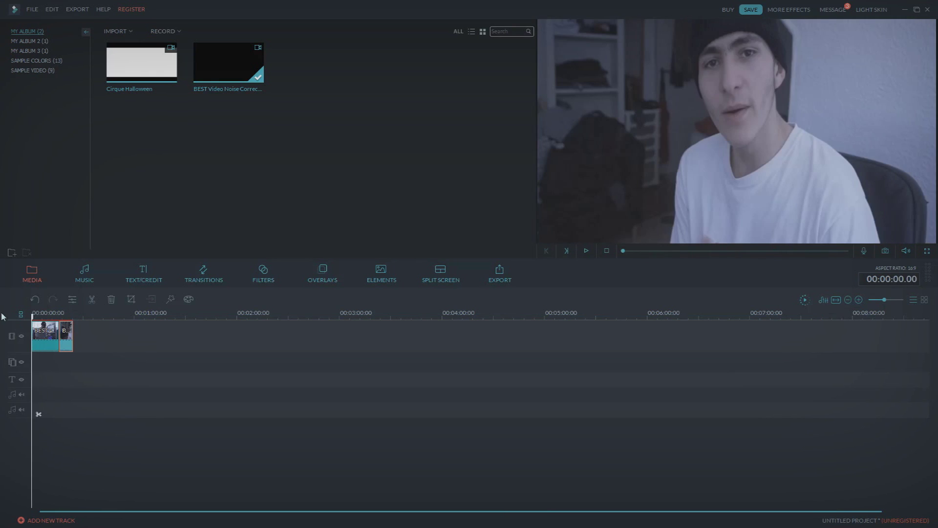
key("space")
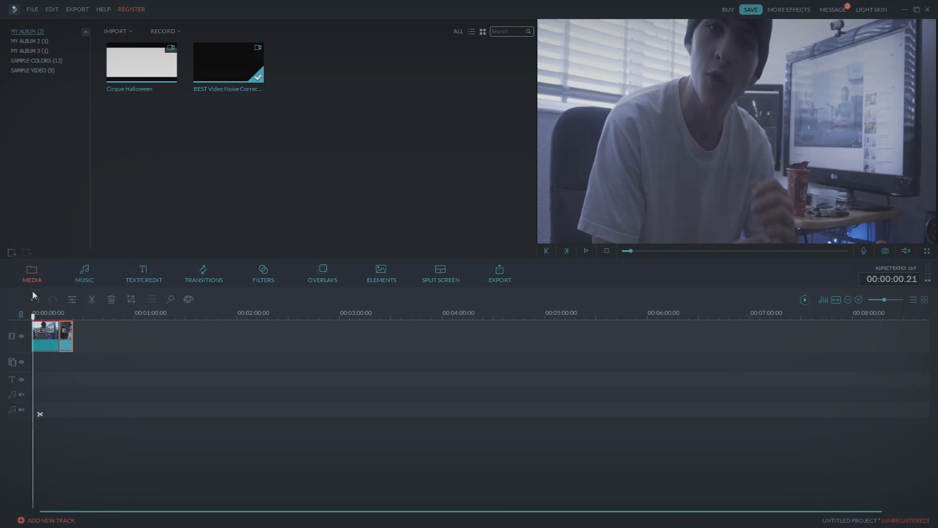
scroll(40, 308, "up", 5)
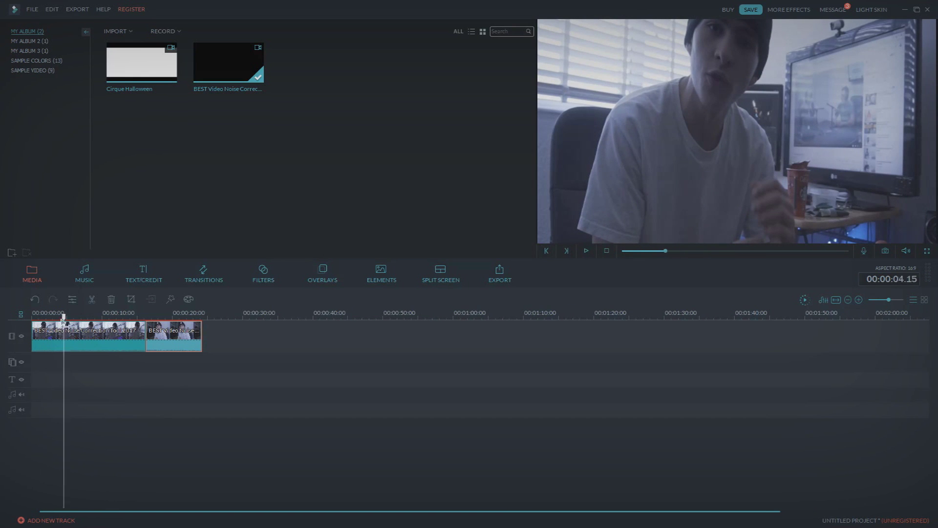
left_click_drag(64, 317, 140, 317)
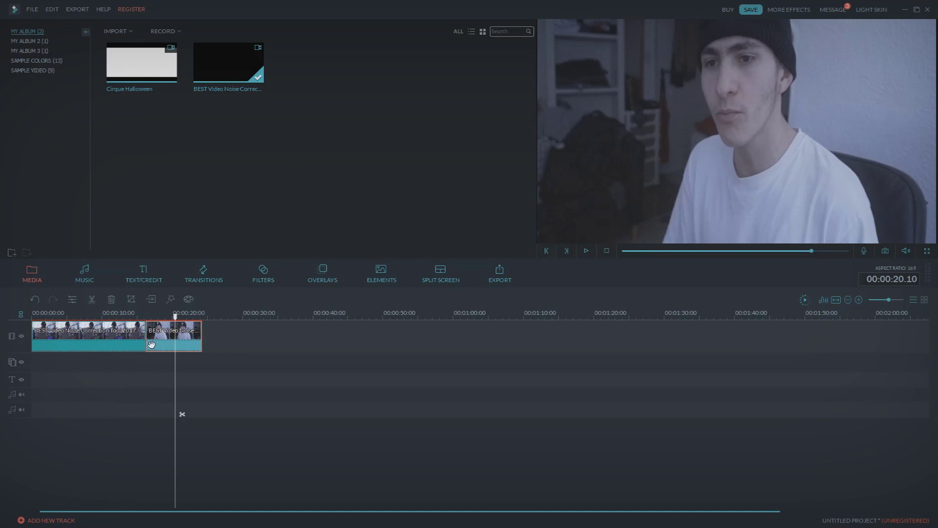
left_click(68, 334)
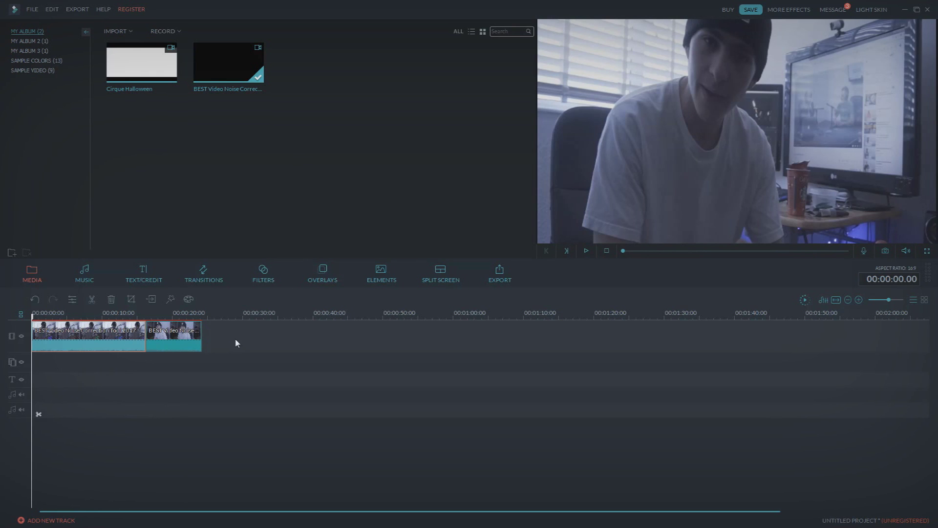
right_click(66, 337)
left_click(129, 387)
right_click(189, 345)
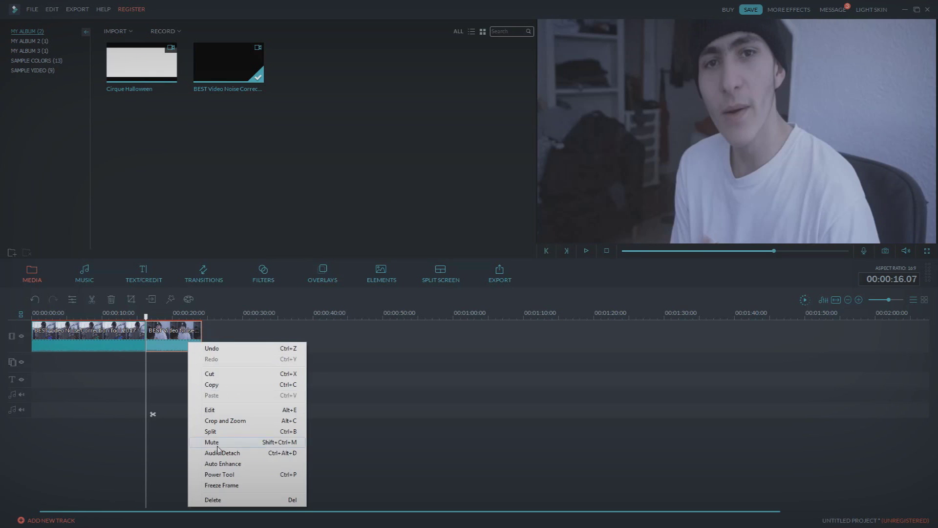
left_click(221, 442)
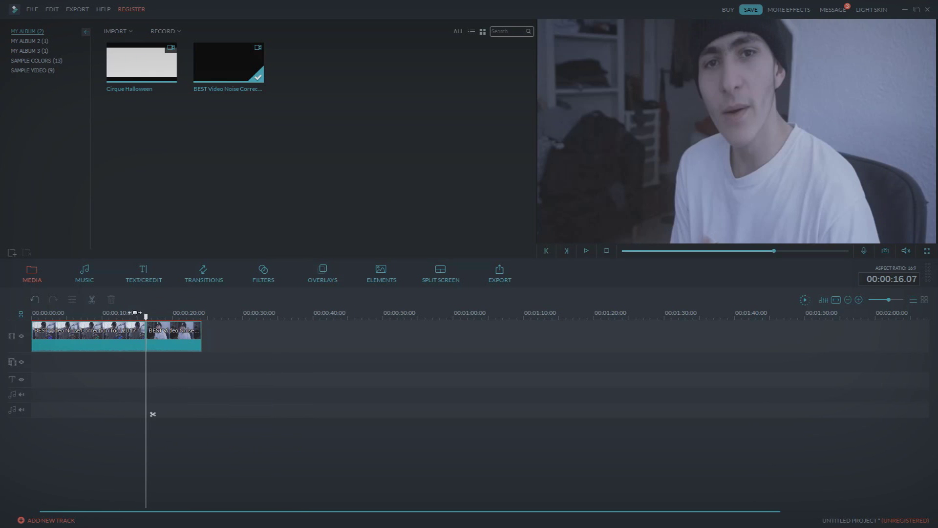
mouse_move(135, 312)
left_mouse_down()
mouse_move(97, 313)
mouse_move(125, 313)
left_mouse_up()
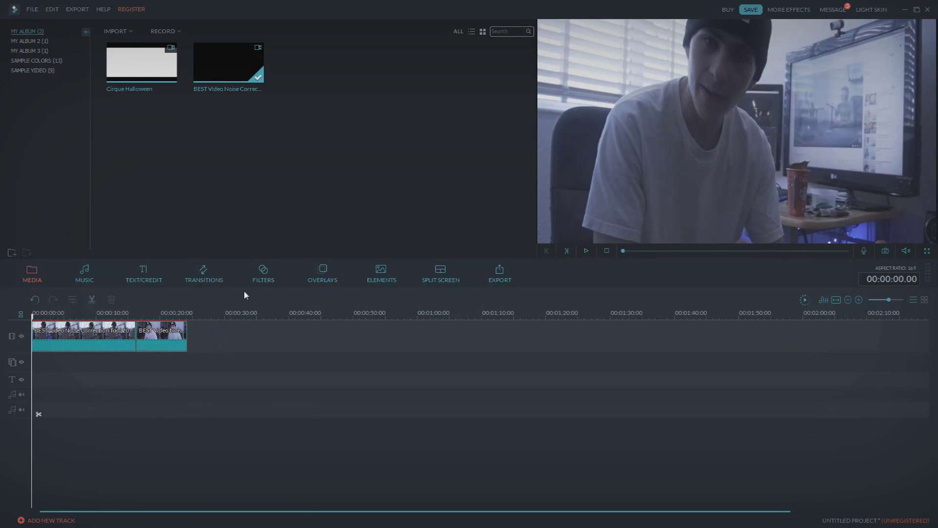
left_click(205, 275)
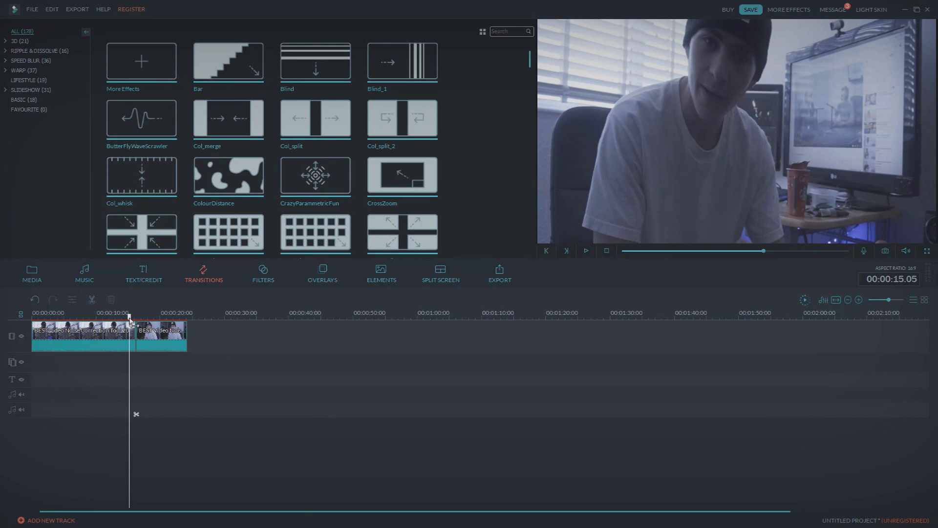
Step: Preview the ButterFlyWaveScrawler transition at the clip junction, then undo it
key("space")
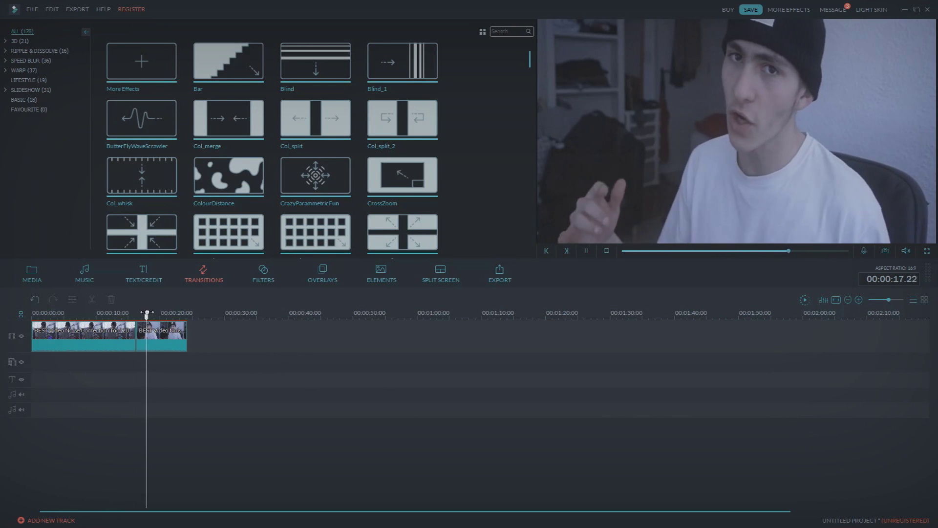
left_click(149, 316)
left_click_drag(150, 318, 120, 318)
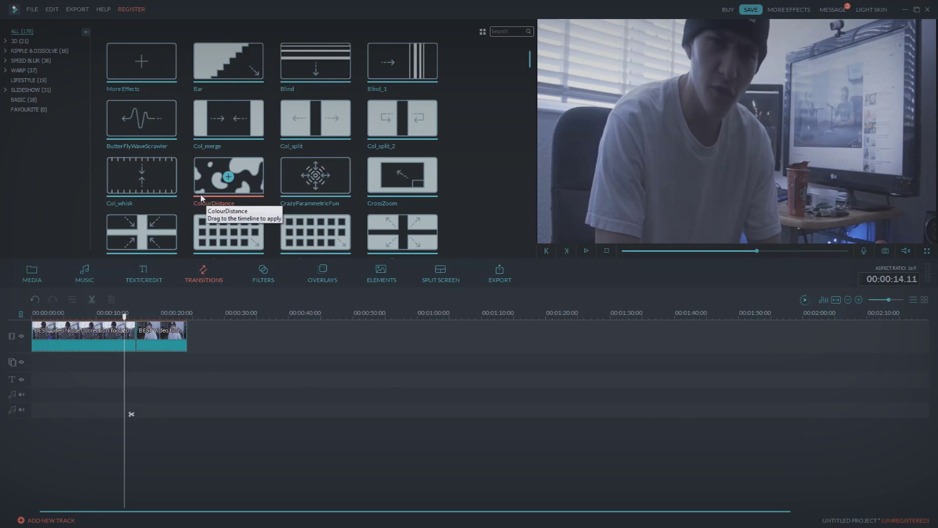
left_click_drag(165, 118, 135, 337)
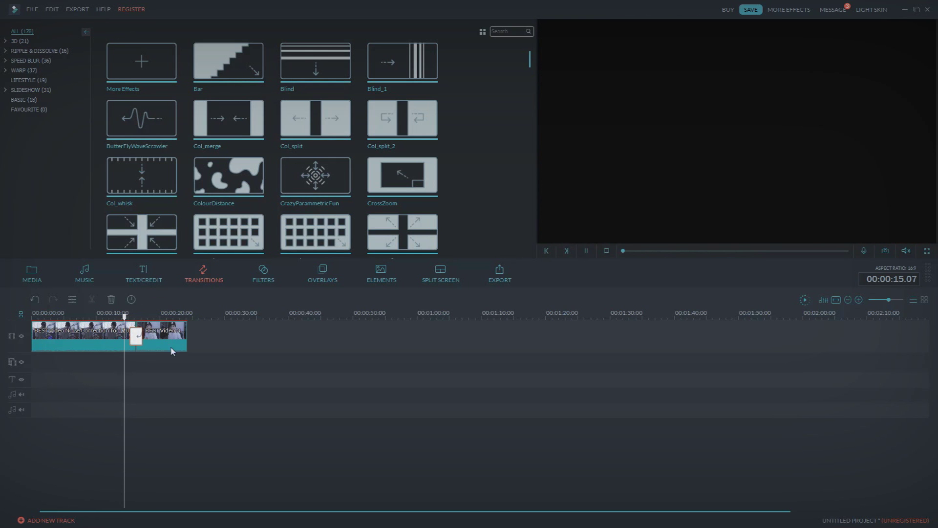
mouse_move(119, 315)
left_mouse_down()
mouse_move(129, 316)
mouse_move(120, 315)
left_mouse_up()
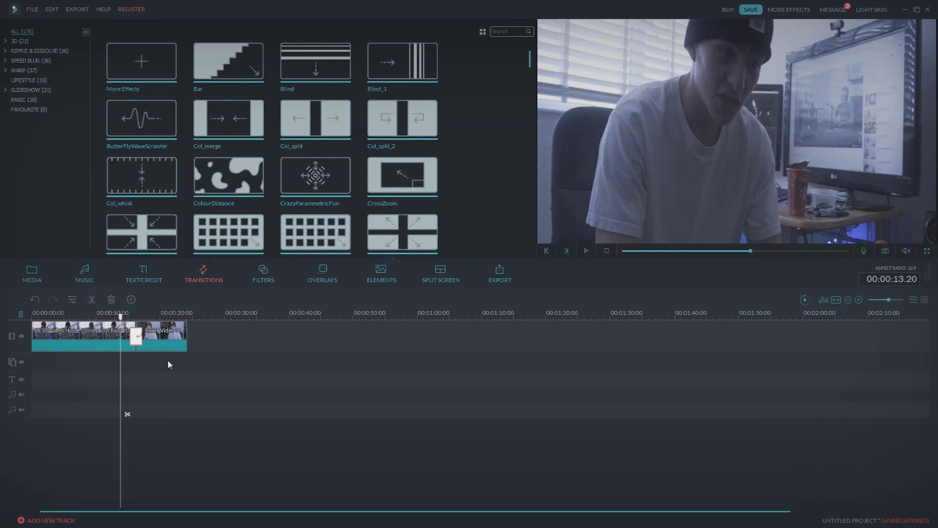
left_click(587, 250)
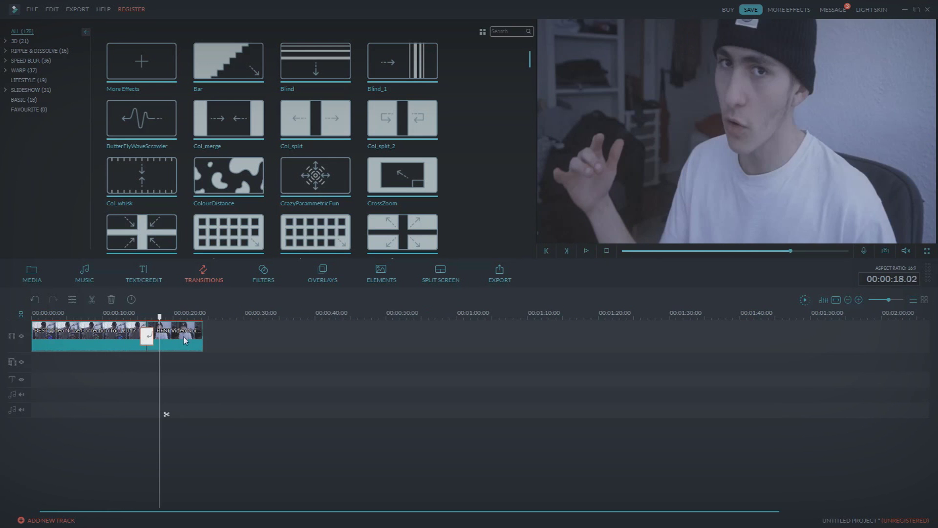
key("ctrl+z")
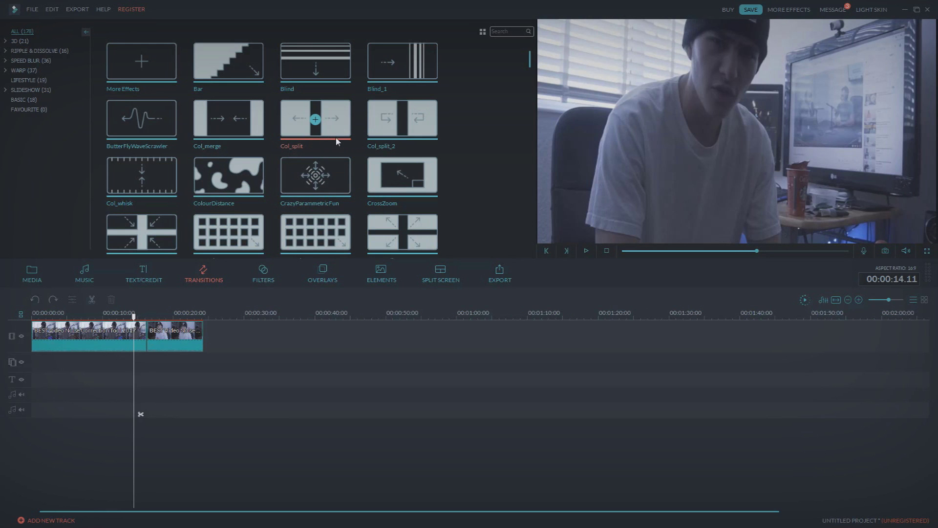
Step: Preview ColourDistance at the junction, then undo it so the clips join directly
left_click_drag(254, 175, 145, 336)
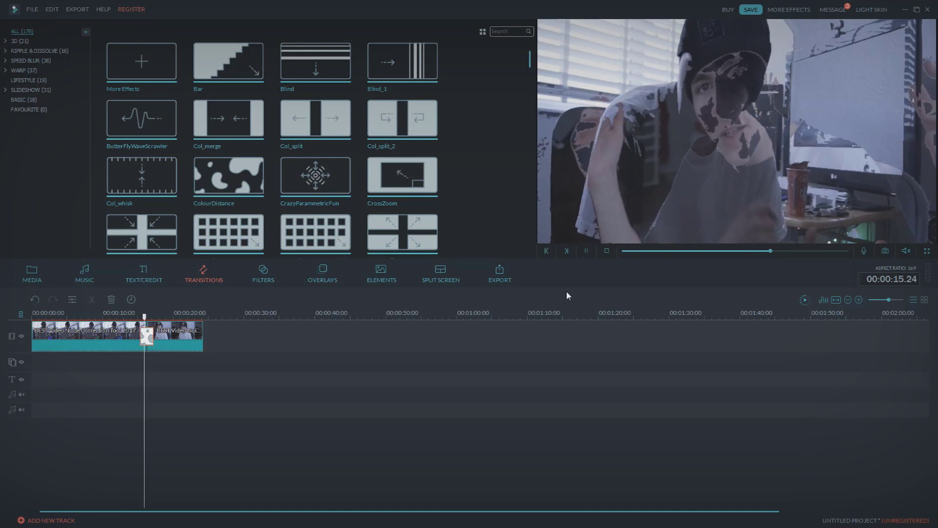
key("space")
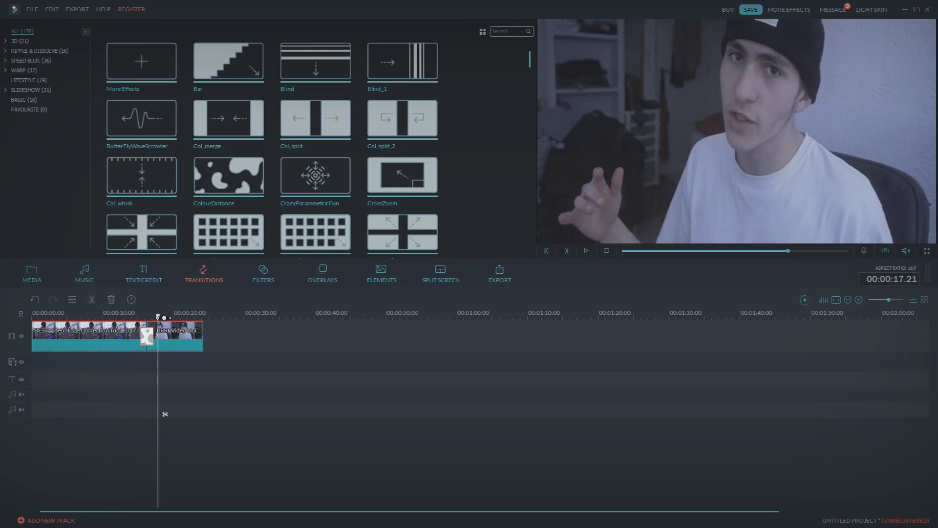
key("ctrl+z")
left_click_drag(152, 313, 134, 313)
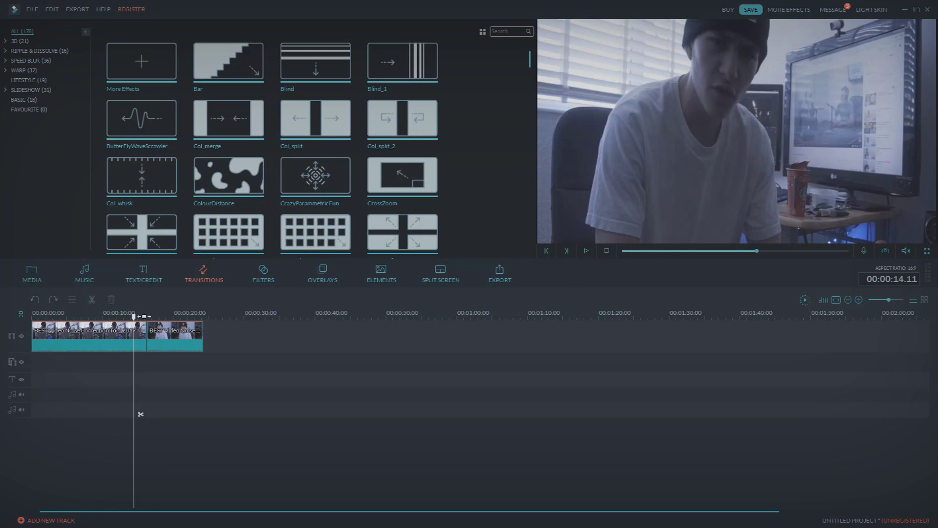
mouse_move(531, 61)
left_mouse_down()
mouse_move(528, 251)
mouse_move(530, 53)
left_mouse_up()
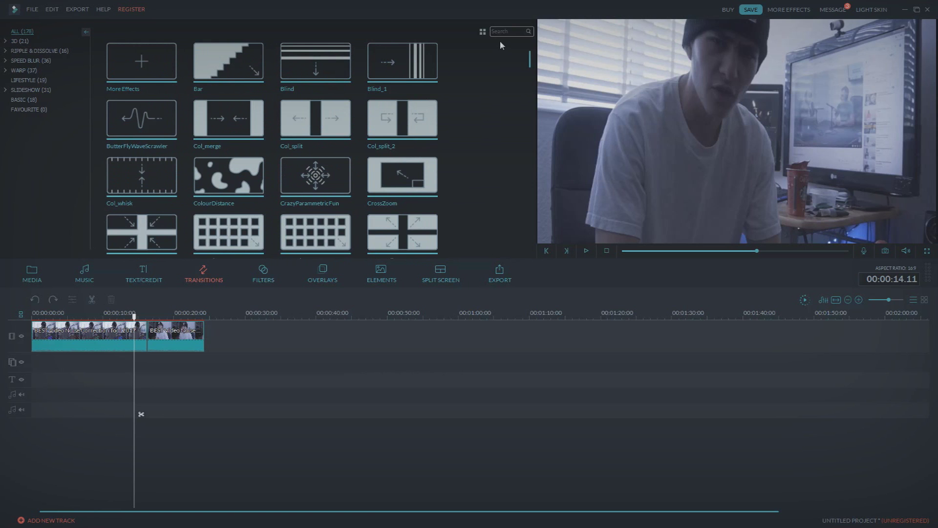
scroll(505, 145, "down", 10)
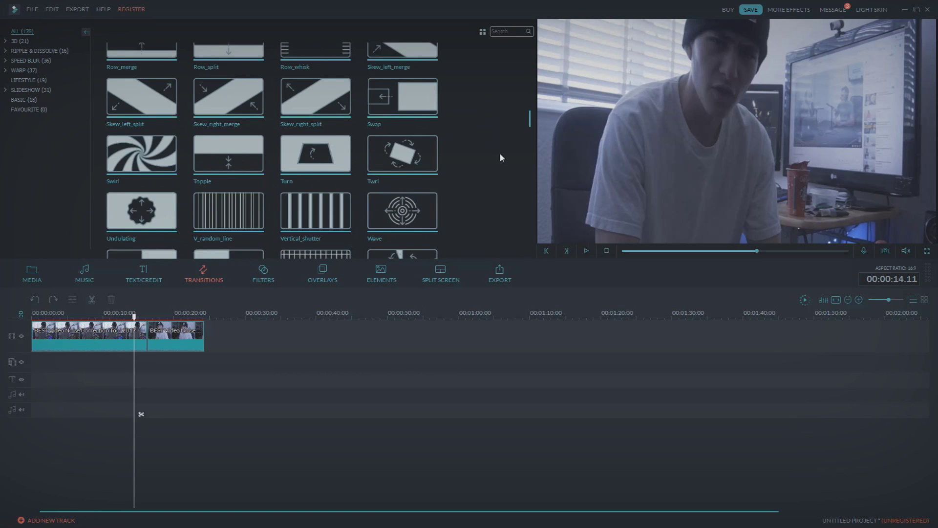
scroll(494, 163, "up", 10)
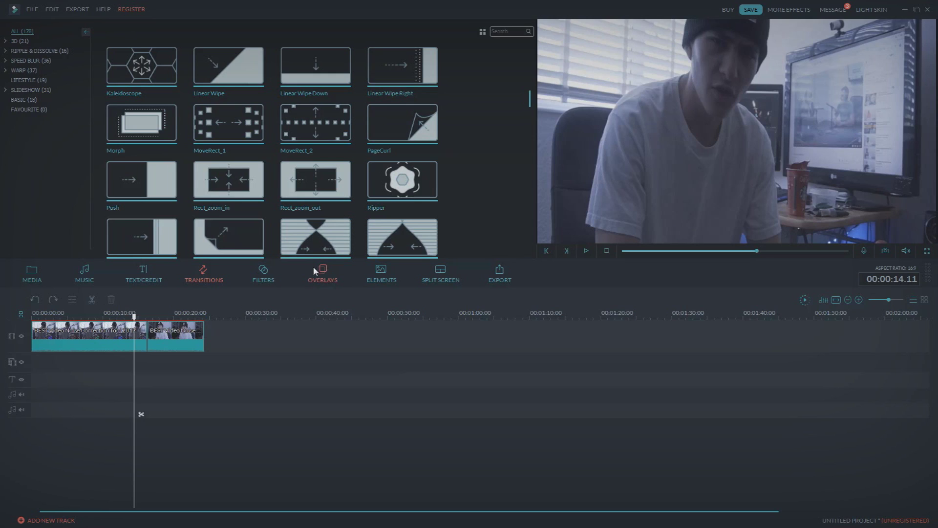
Step: Browse the Overlays library, then bring up the media import options
left_click(326, 284)
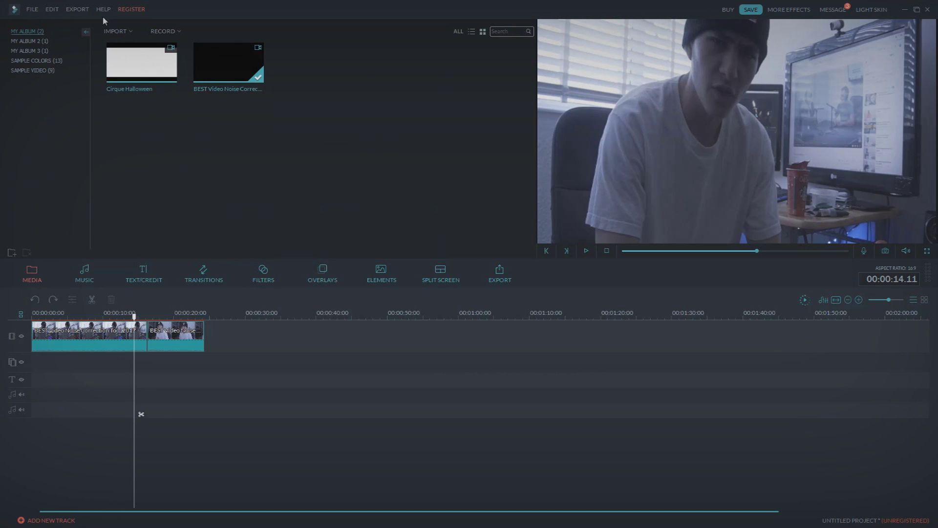
left_click(123, 33)
Step: Import clips C0052 through C0056 from RECORD DRIVE > TQ9 > Future Footage
left_click(140, 43)
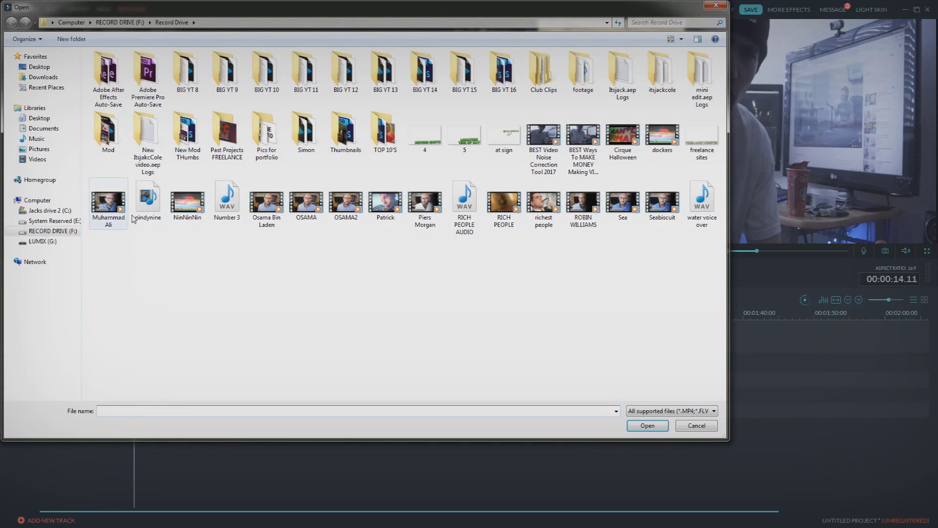
key("alt+Up")
double_click(106, 252)
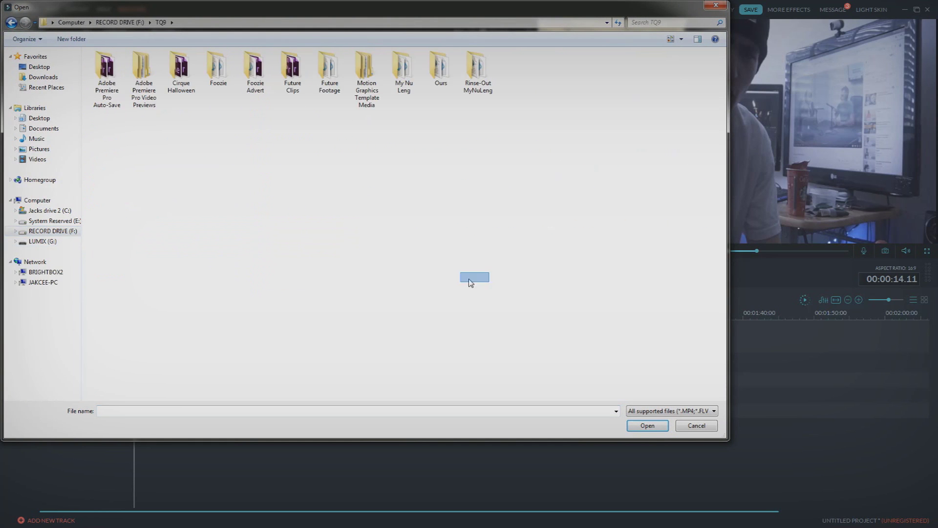
double_click(325, 73)
left_click(166, 137)
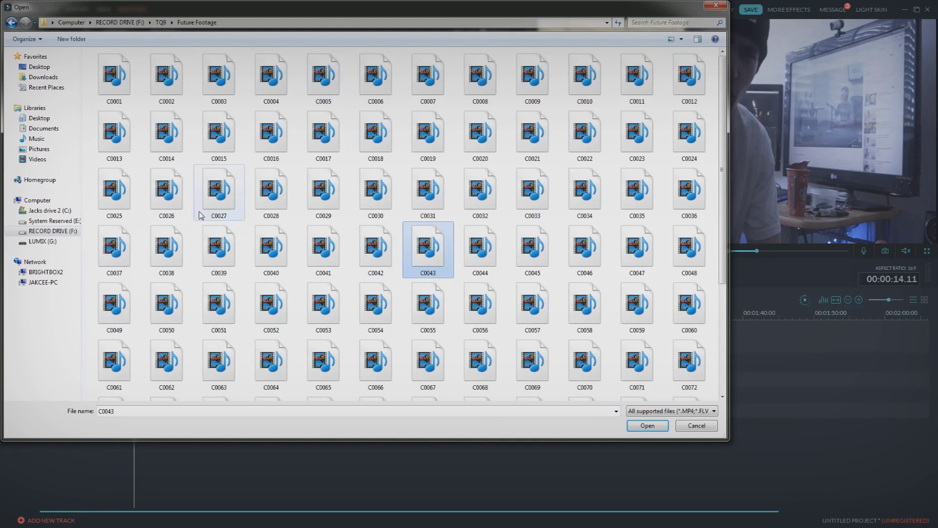
scroll(342, 229, "down", 3)
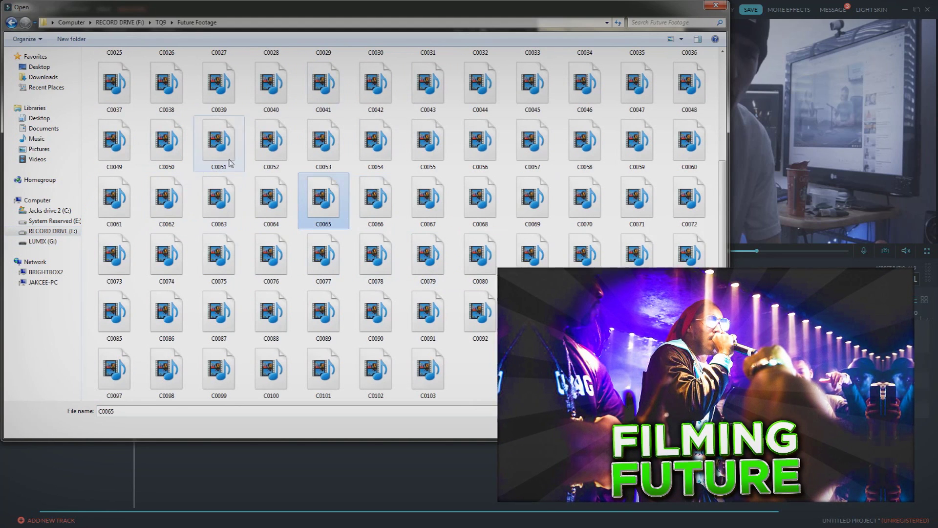
left_click(272, 145)
left_click(480, 142, "shift")
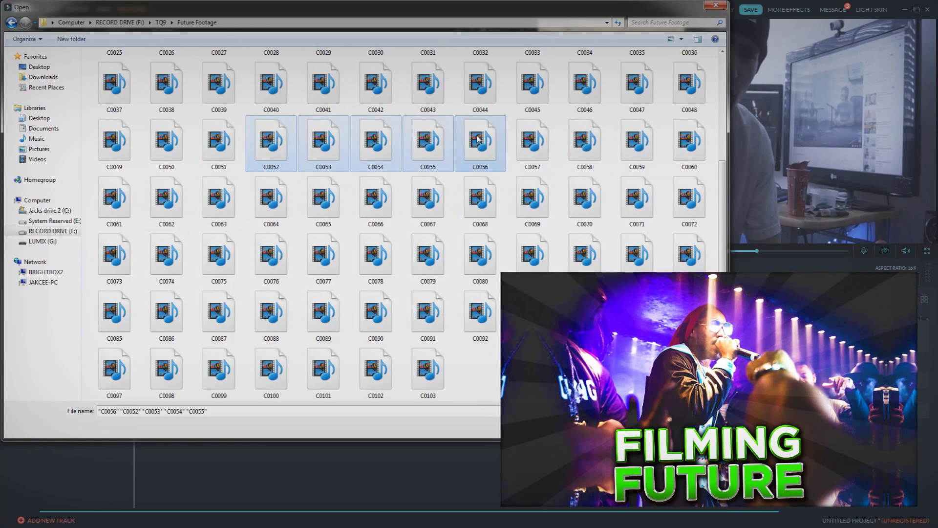
key("Return")
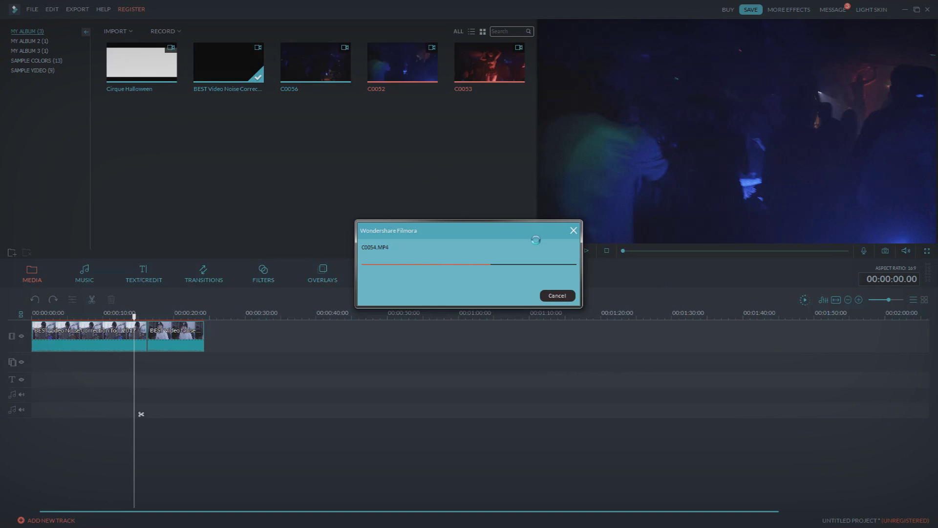
Step: Preview an imported club clip, zoom the timeline, and play back from about 14 seconds
left_click(587, 250)
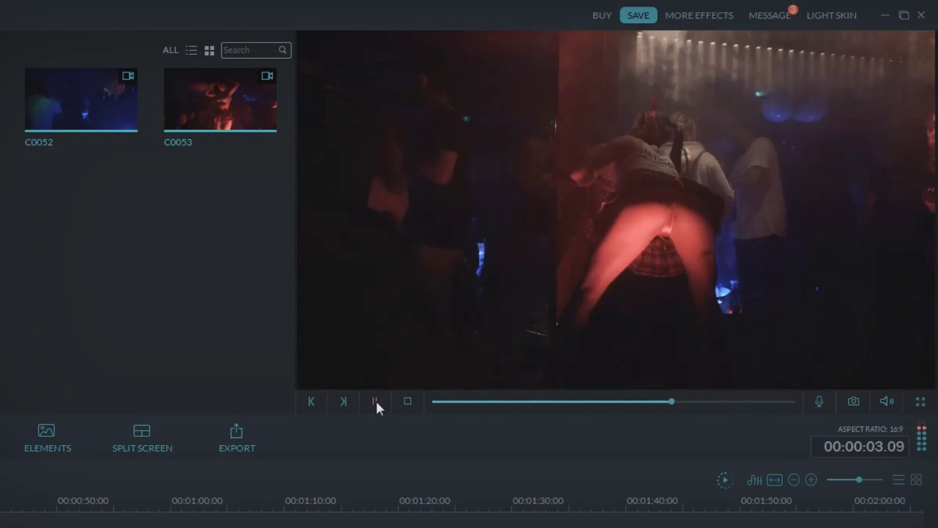
left_click(375, 402)
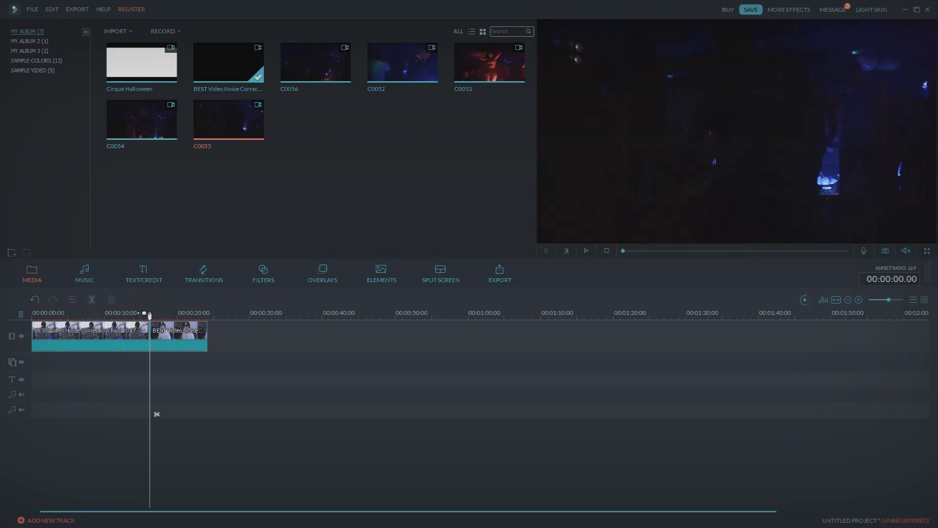
mouse_move(144, 313)
left_mouse_down()
mouse_move(168, 315)
mouse_move(149, 316)
left_mouse_up()
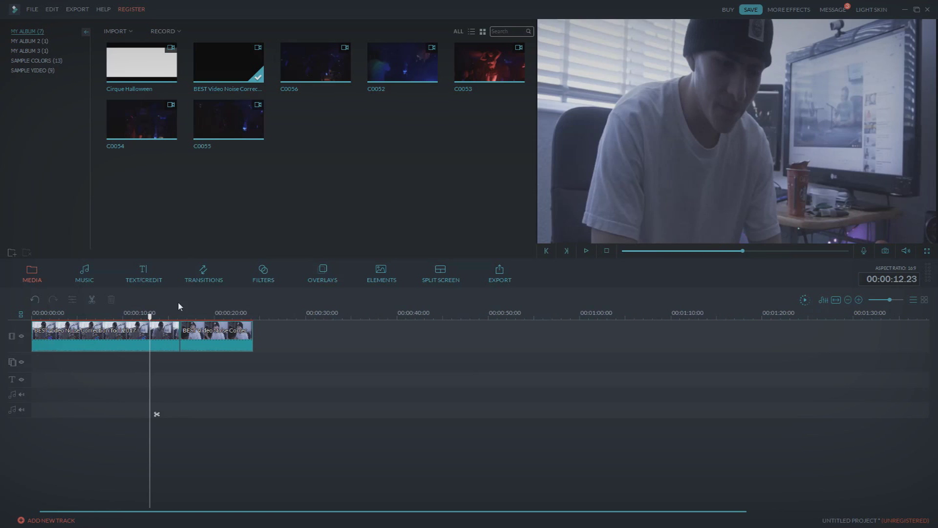
key("space")
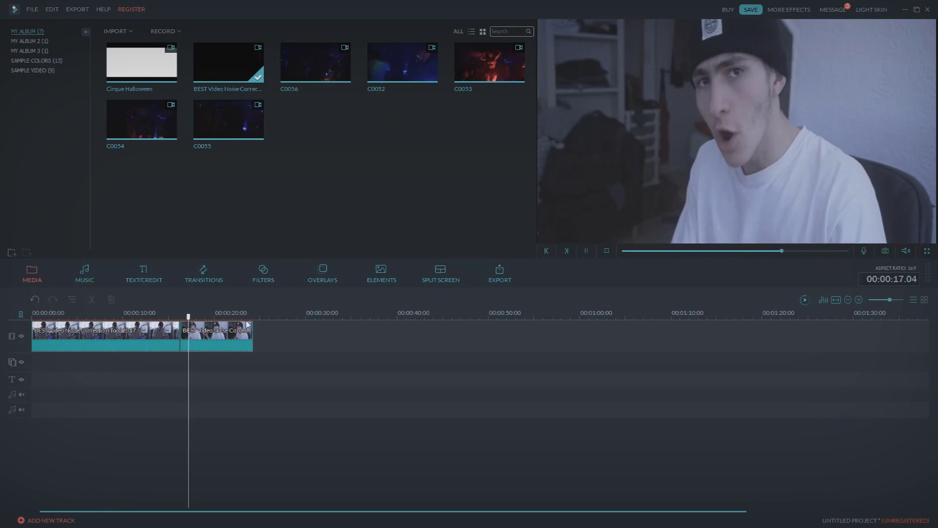
left_click_drag(197, 316, 165, 318)
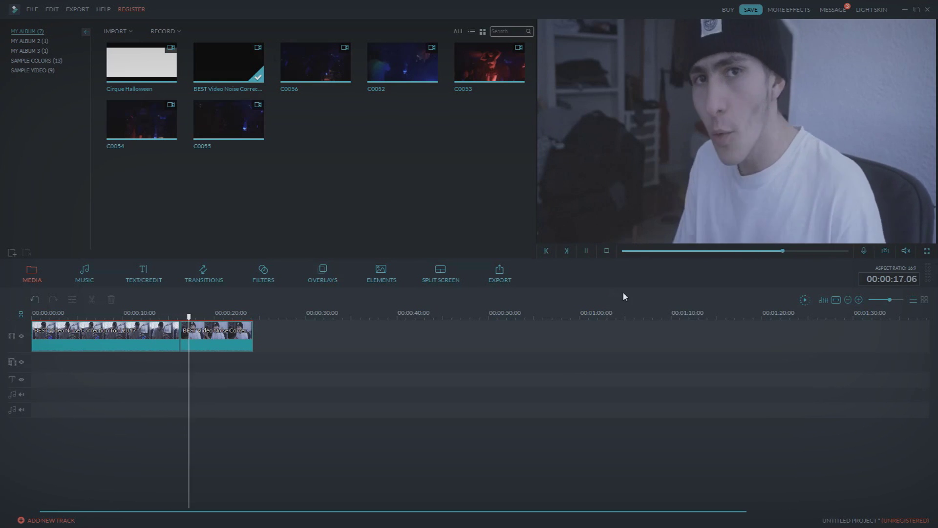
Step: Insert C0055 after the first talking-head clip and move the second clip after it
key("space")
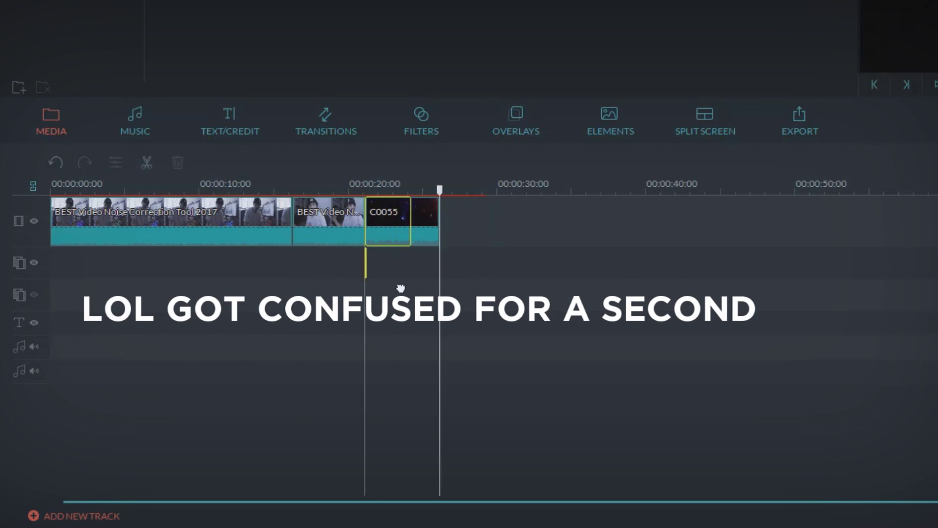
mouse_move(274, 342)
left_mouse_down()
mouse_move(301, 342)
mouse_move(274, 342)
left_mouse_up()
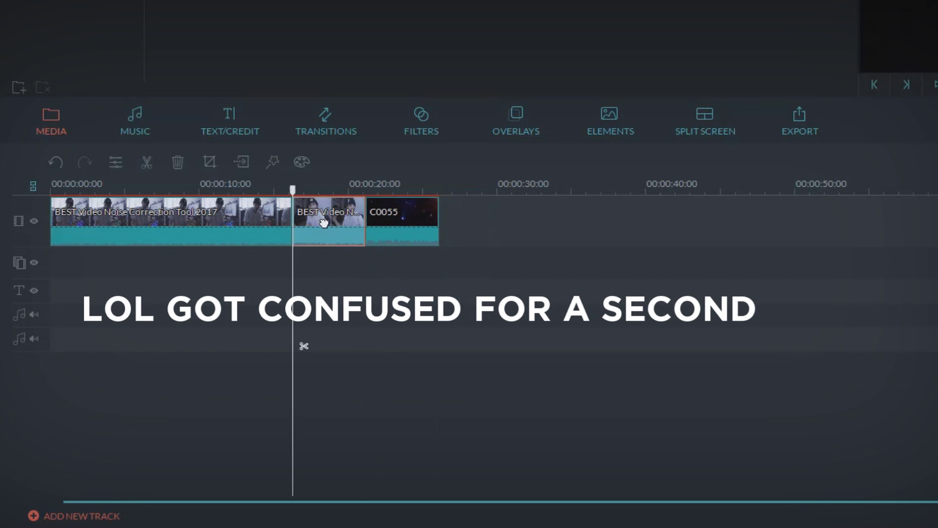
left_click_drag(324, 222, 396, 222)
left_click(277, 186)
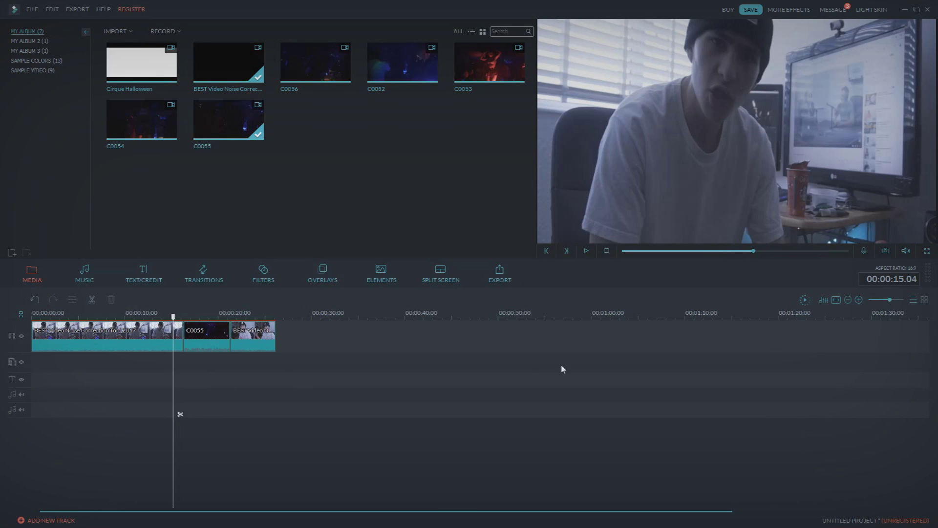
key("space")
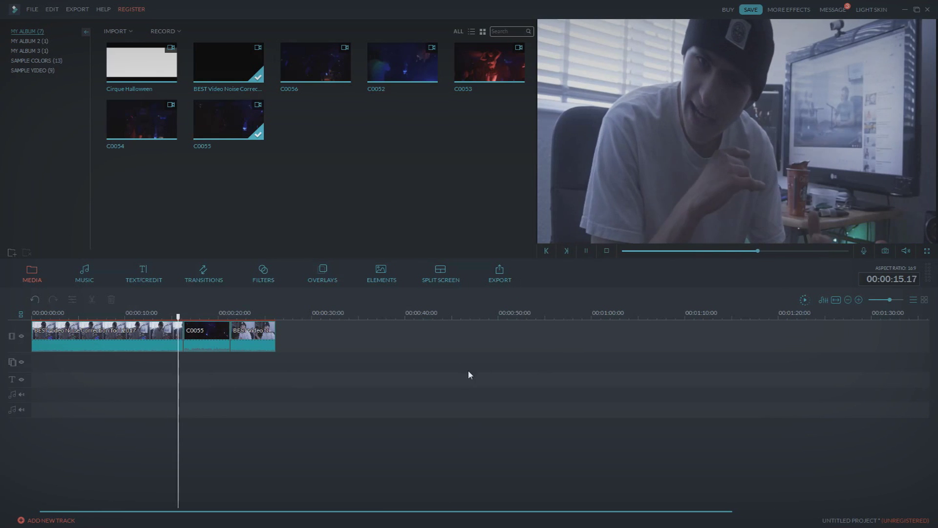
Step: Mute C0055's audio, review the edit, and park the playhead at 00:00:20.05
right_click(190, 339)
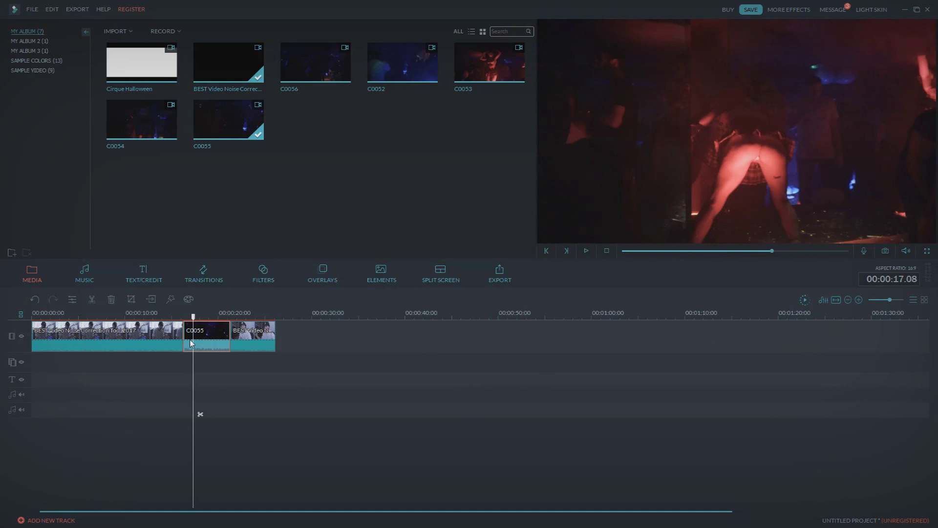
left_click(236, 438)
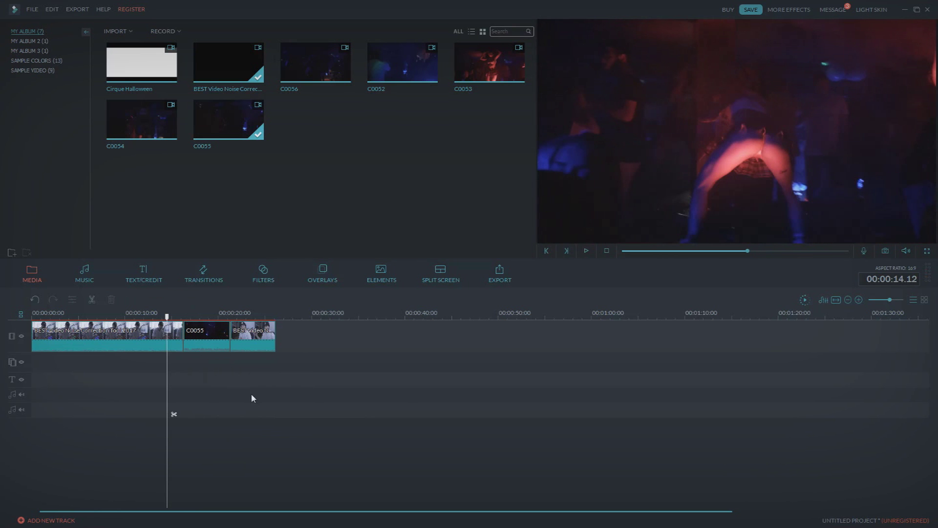
left_click(585, 252)
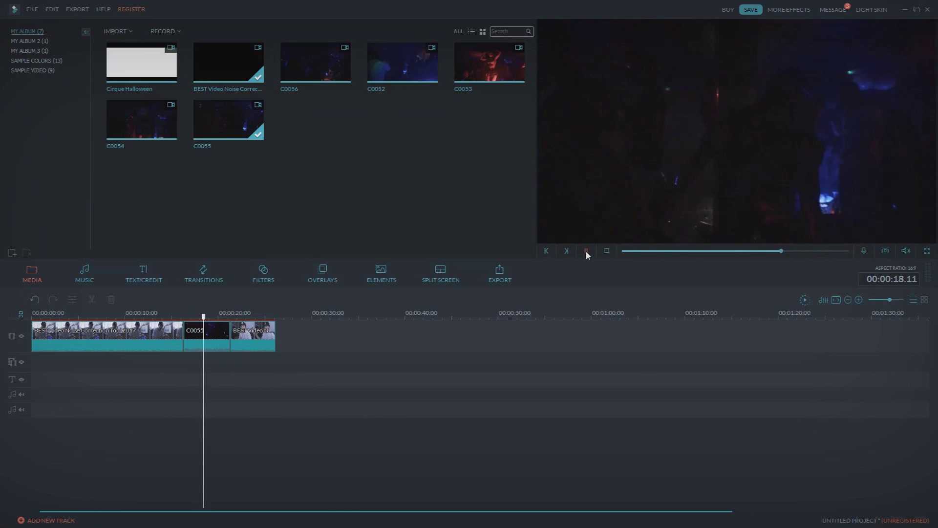
left_click(586, 251)
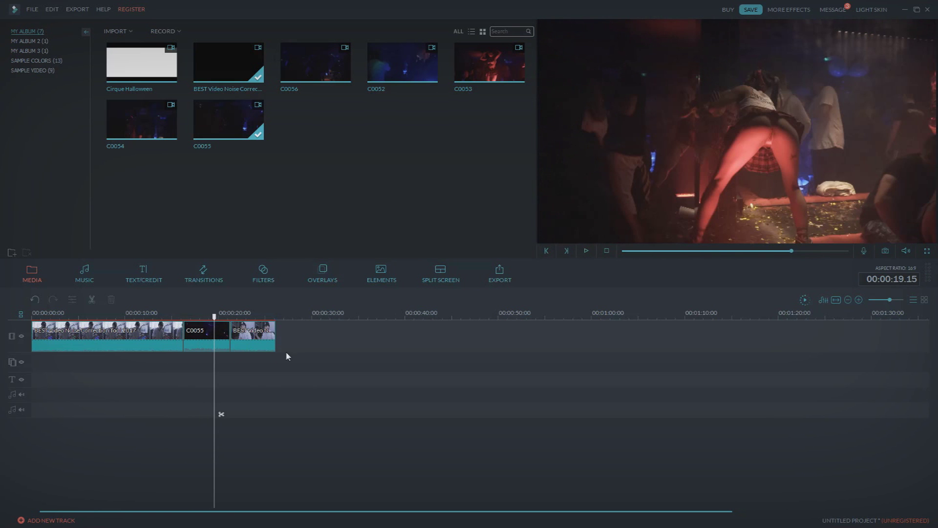
left_click_drag(216, 324, 223, 328)
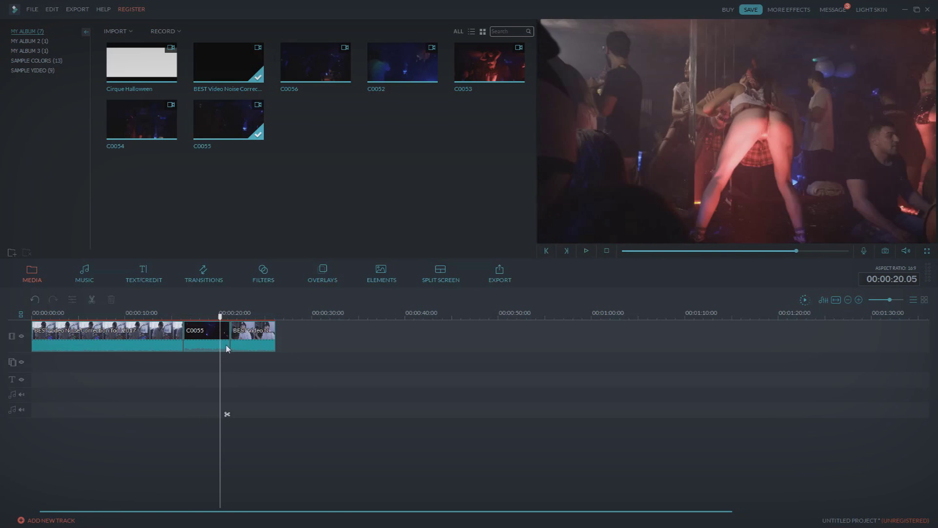
right_click(224, 334)
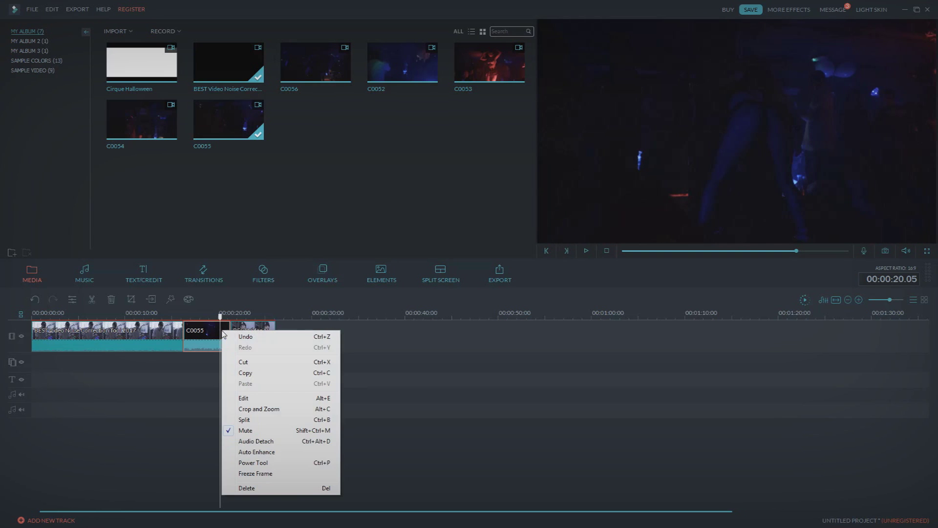
Step: Split C0055 at 00:00:20.05, delete its tail, and review the edit around 15–18 seconds
left_click(263, 420)
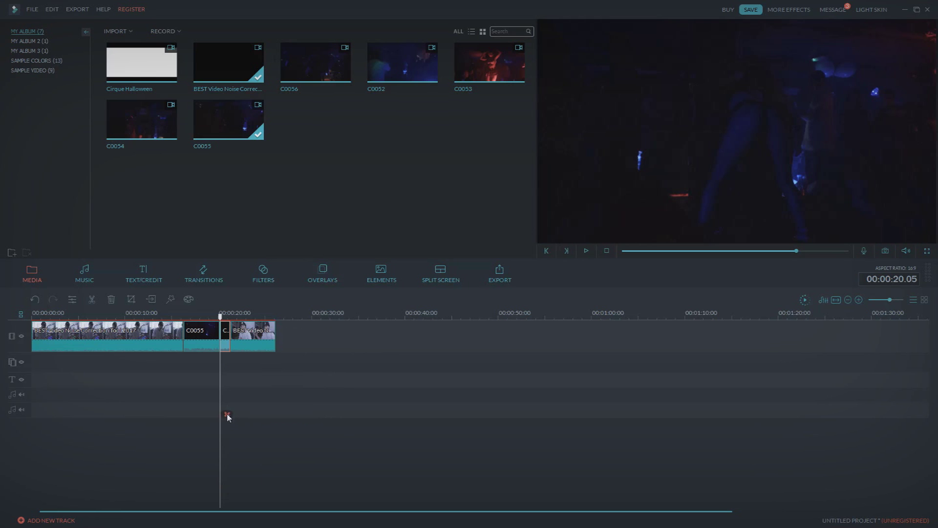
key("Delete")
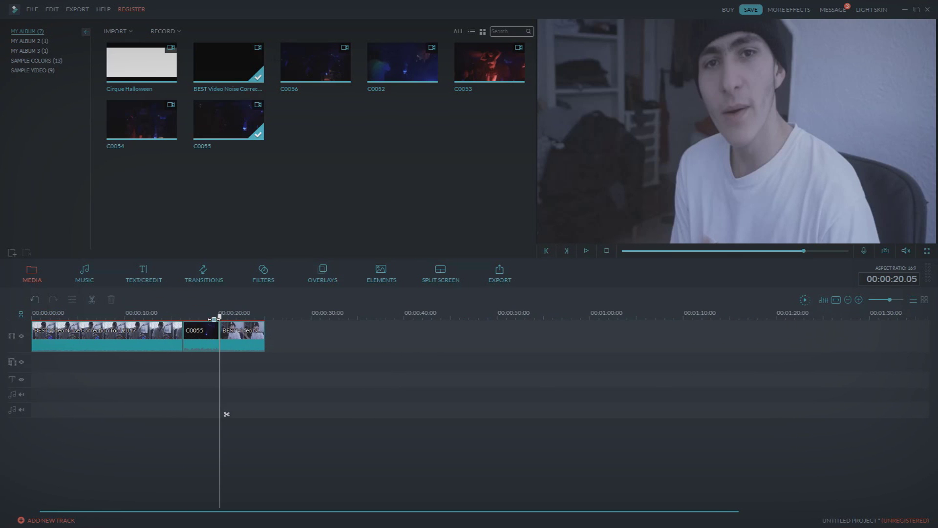
left_click(173, 315)
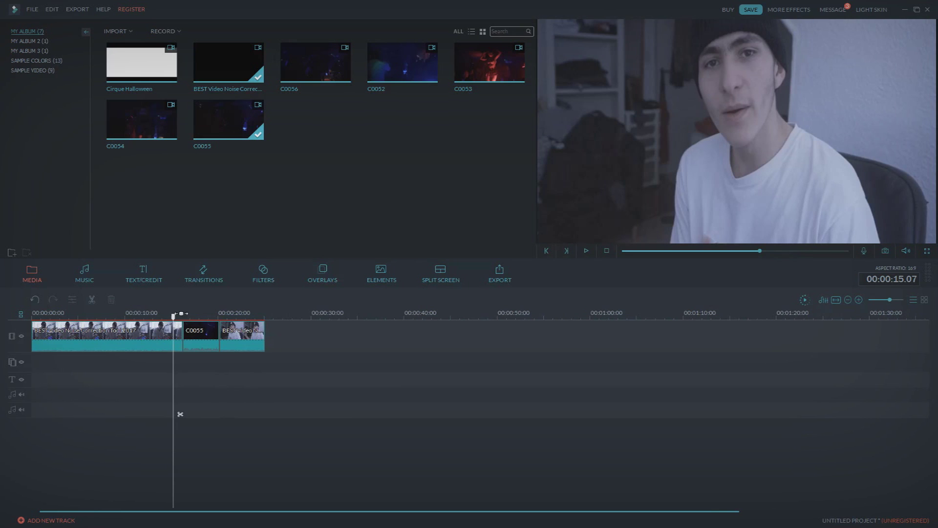
key("Left")
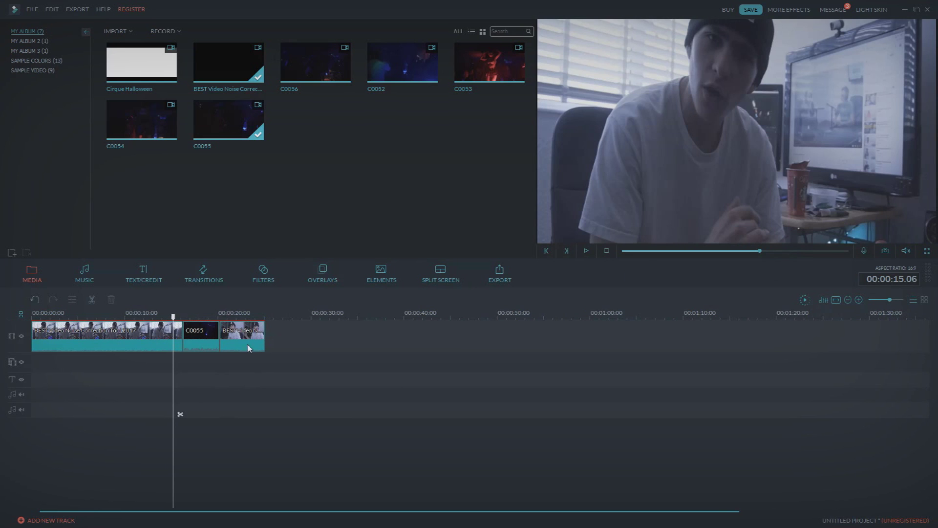
mouse_move(174, 316)
left_mouse_down()
mouse_move(242, 316)
mouse_move(170, 317)
left_mouse_up()
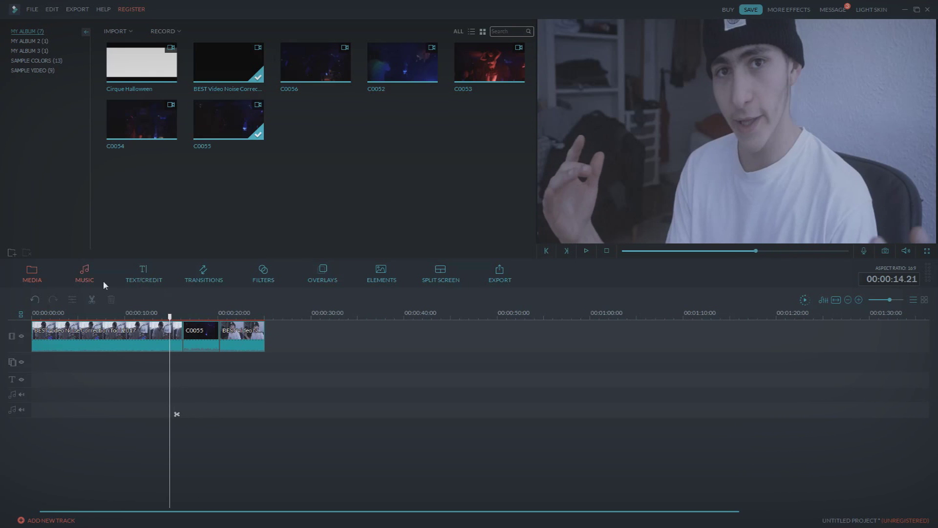
Step: Drop PageCurl onto the junction between the first clip and C0055 and play it back
left_click(204, 273)
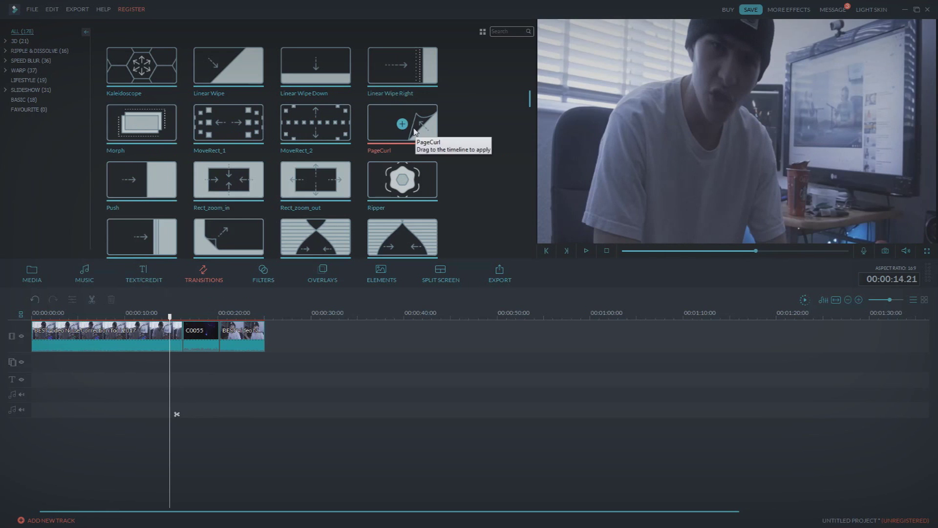
left_click_drag(402, 125, 334, 198)
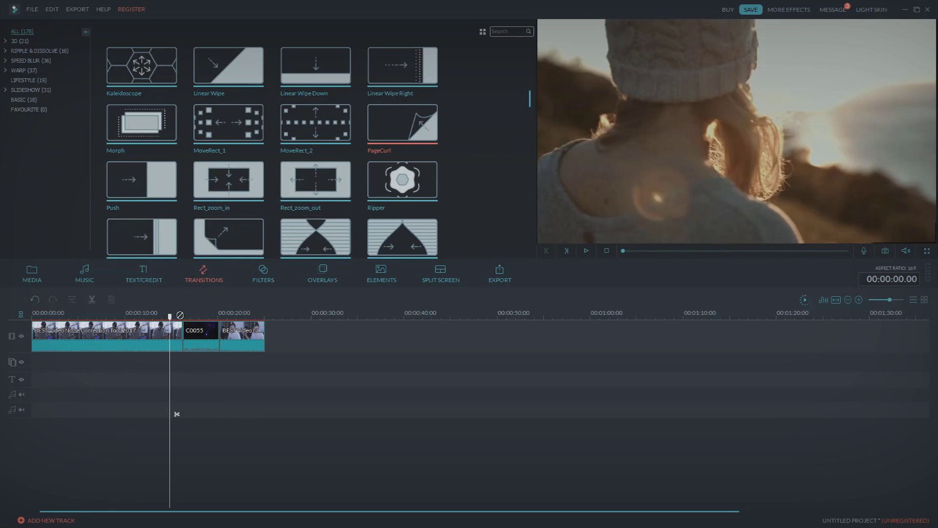
left_click_drag(183, 335, 182, 335)
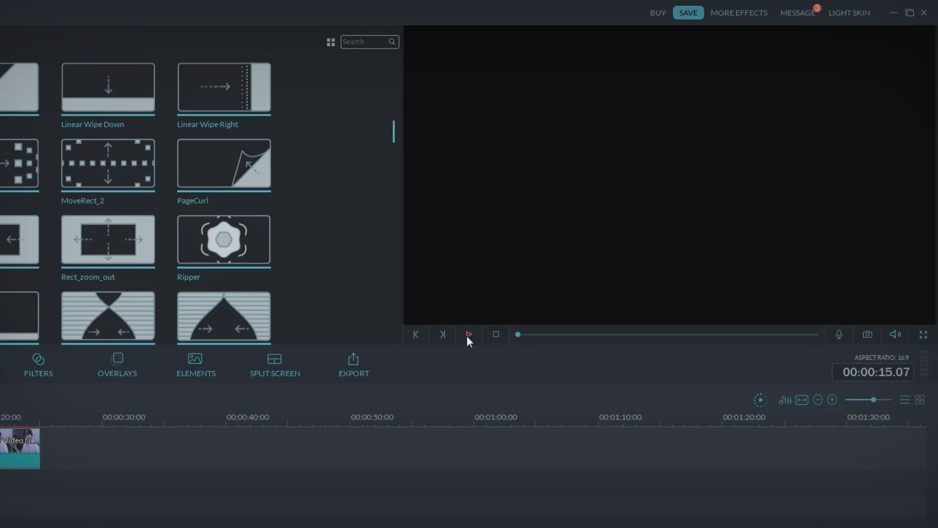
left_click(587, 251)
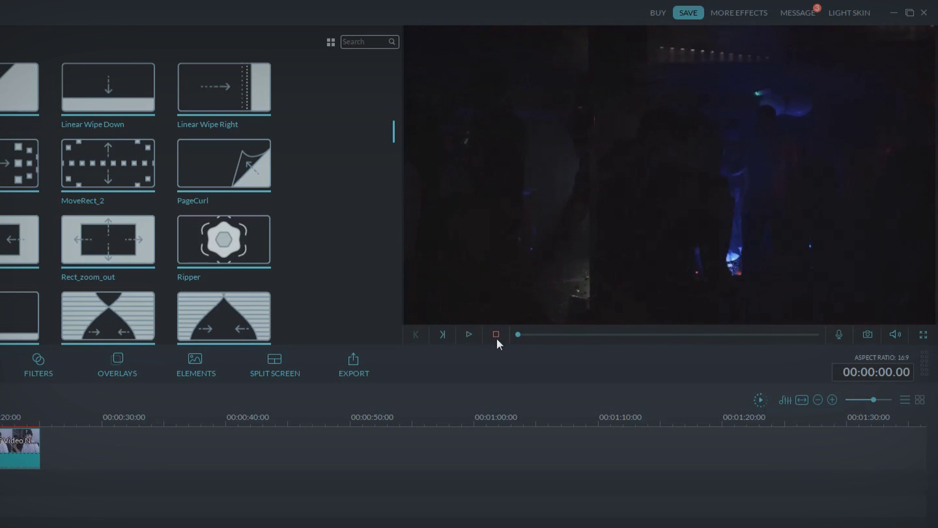
left_click(496, 335)
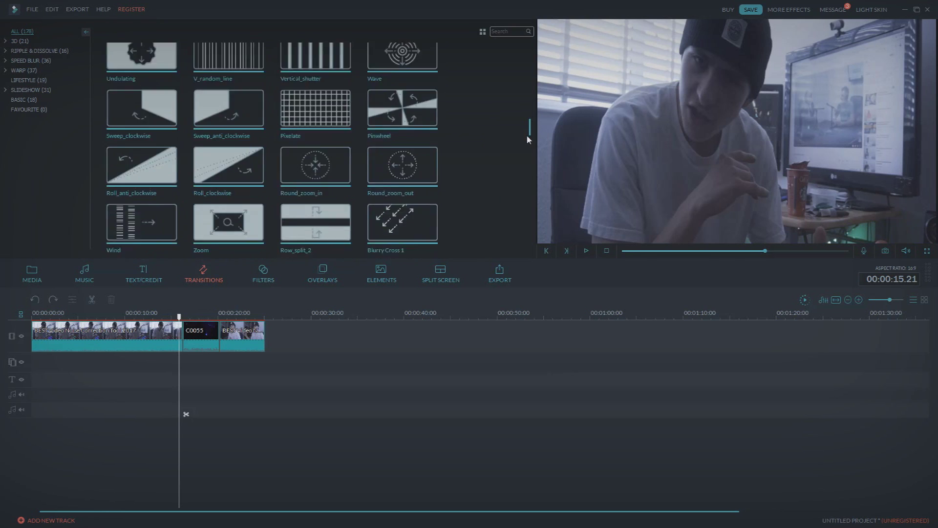
scroll(497, 151, "down", 5)
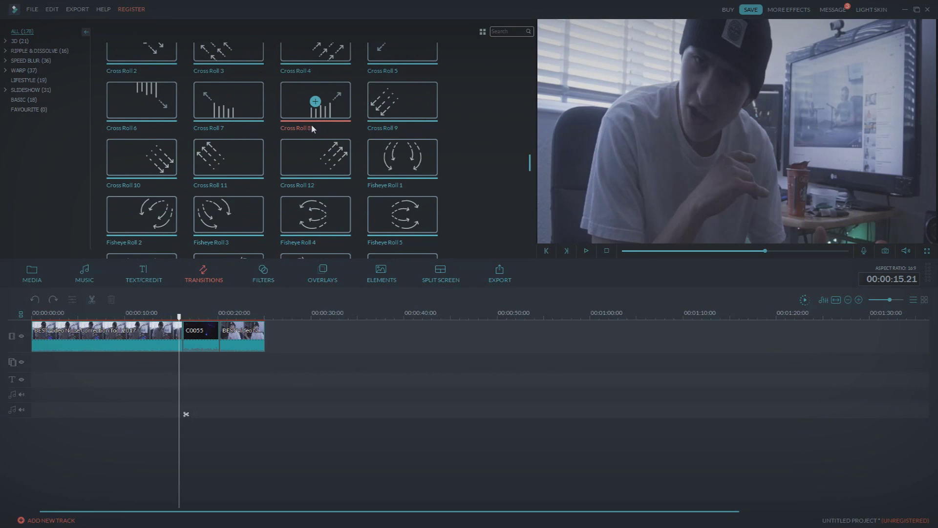
Step: Add a Cross Roll transition before C0055 and play it back
mouse_move(315, 159)
left_mouse_down()
mouse_move(186, 328)
mouse_move(173, 320)
left_mouse_up()
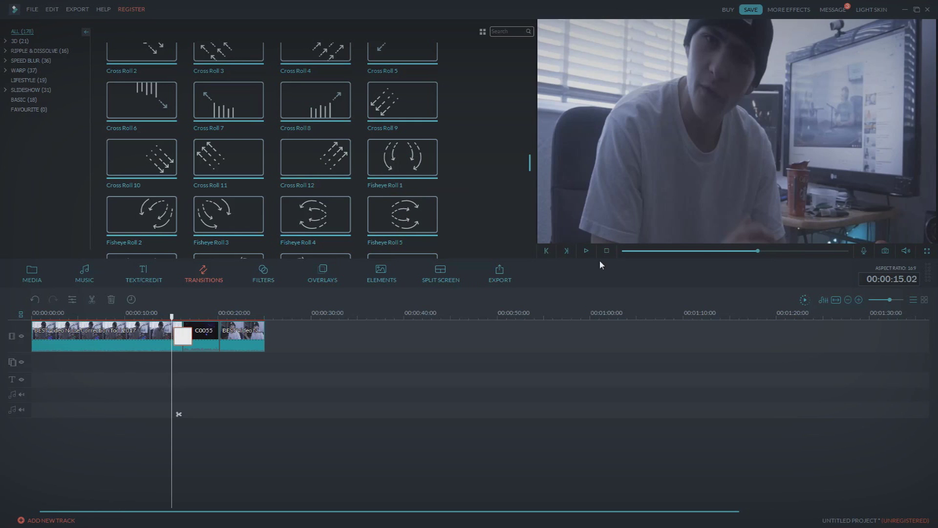
left_click(587, 251)
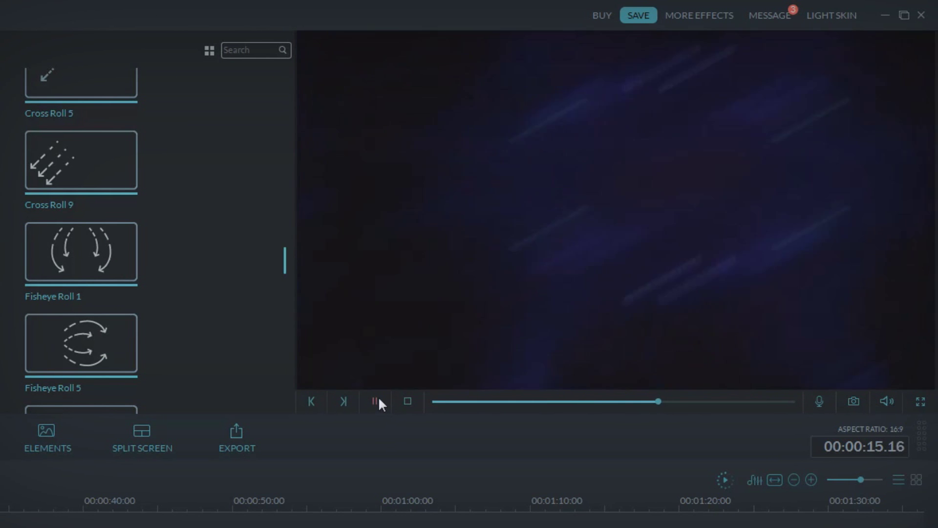
left_click(379, 400)
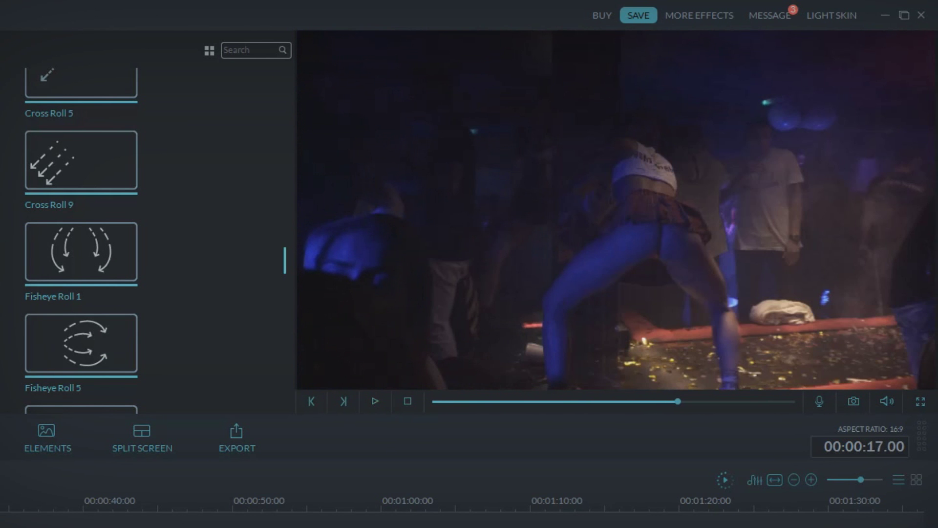
Step: Zoom the timeline in slightly and trim the join between the first clip and C0055
key("ctrl+equal")
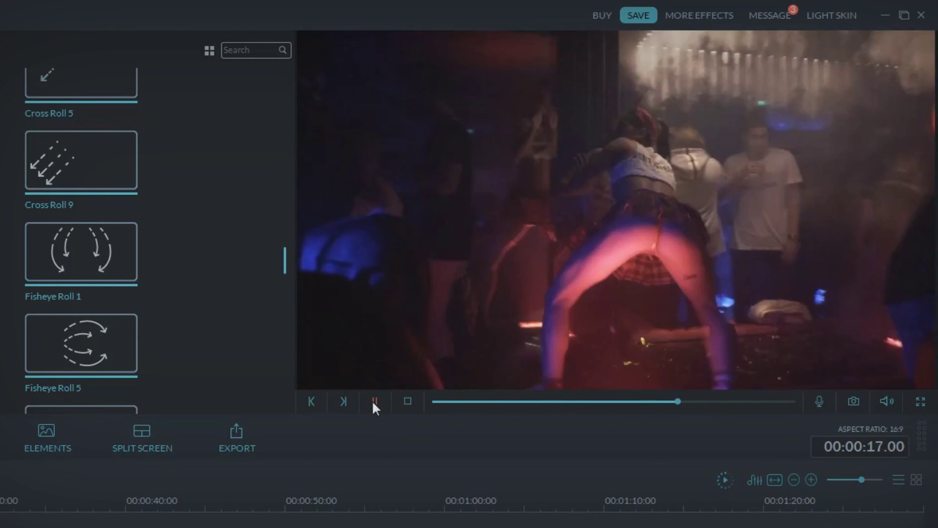
left_click(373, 402)
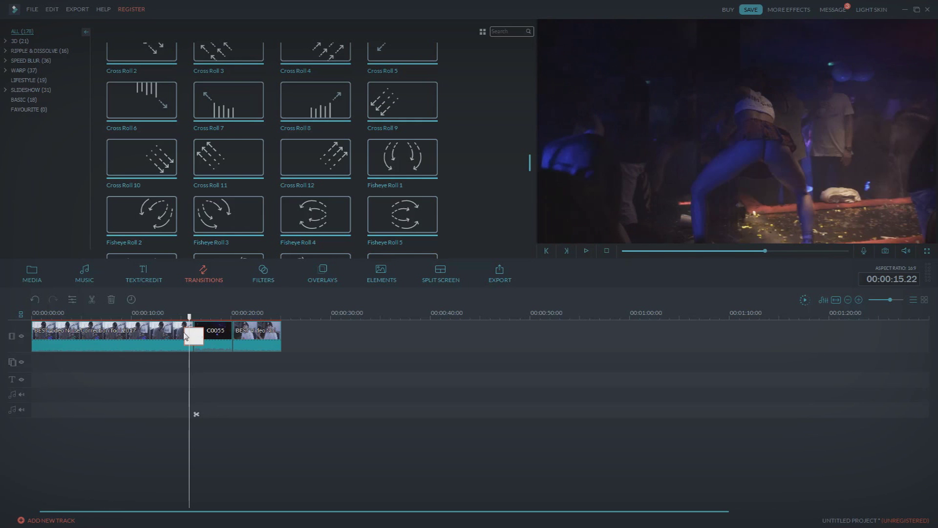
left_click_drag(195, 333, 194, 333)
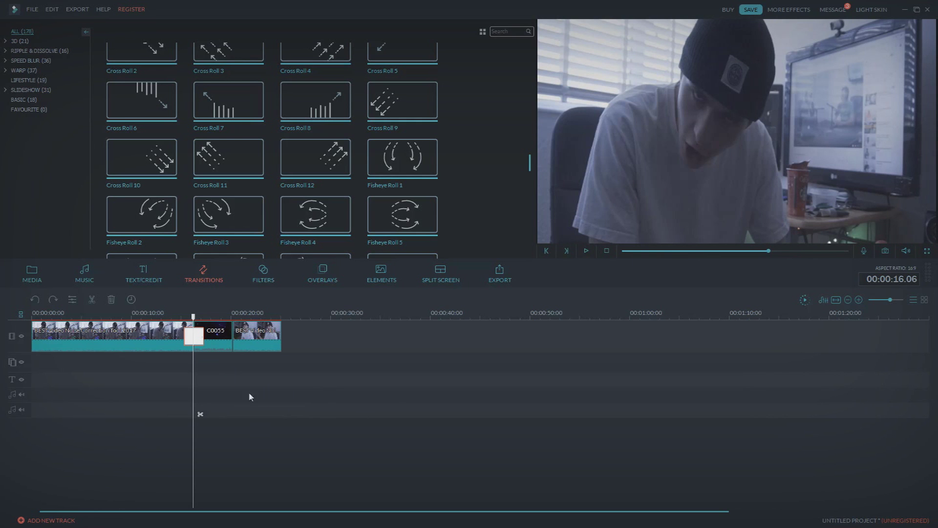
Step: Trim the join before C0055 a bit more and replay the edit to review the cut
left_click_drag(188, 320, 179, 315)
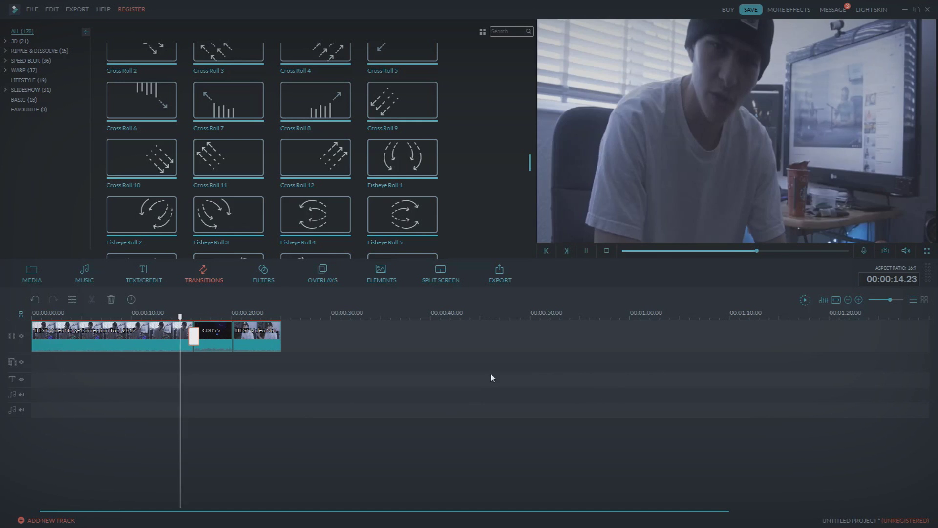
key("space")
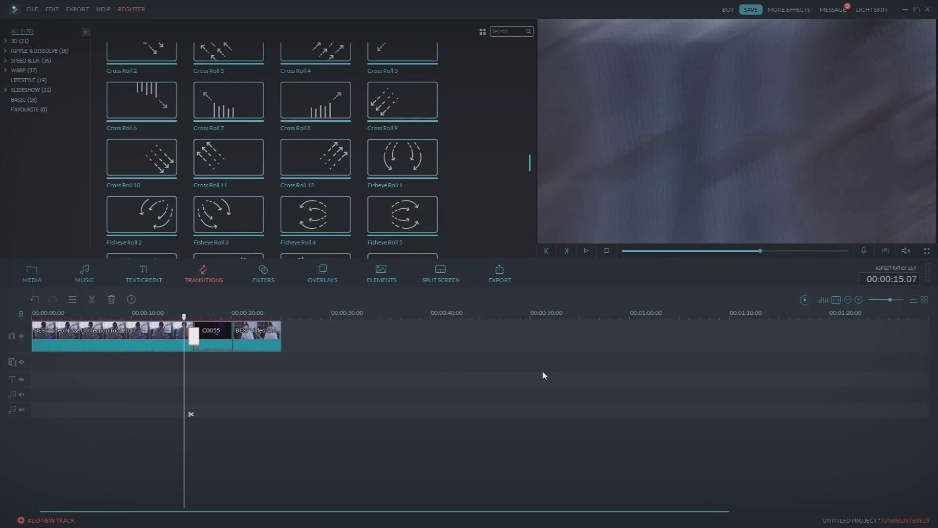
key("space")
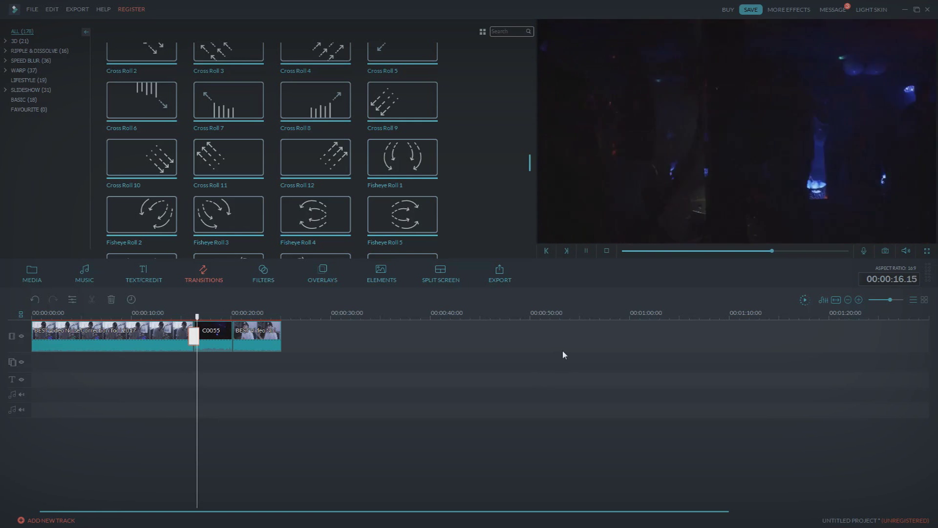
scroll(201, 412, "down", 1)
scroll(212, 332, "up", 1)
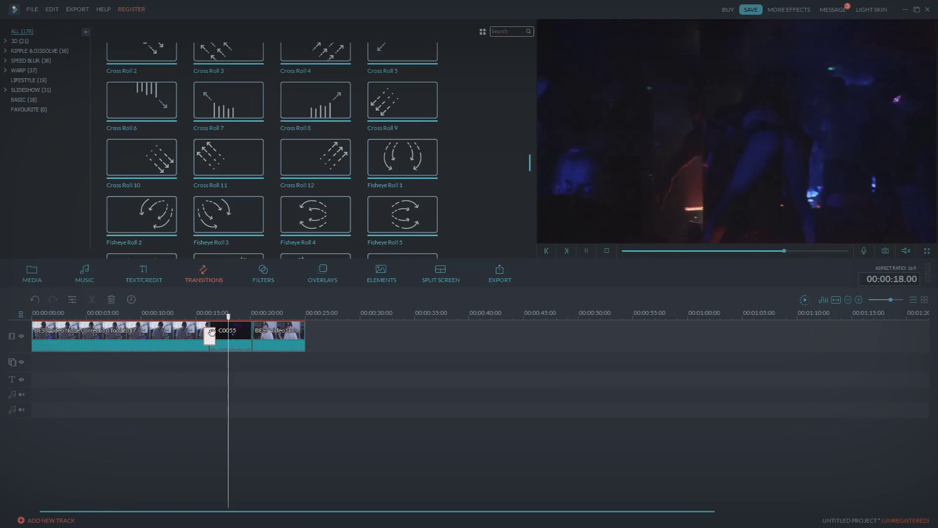
key("space")
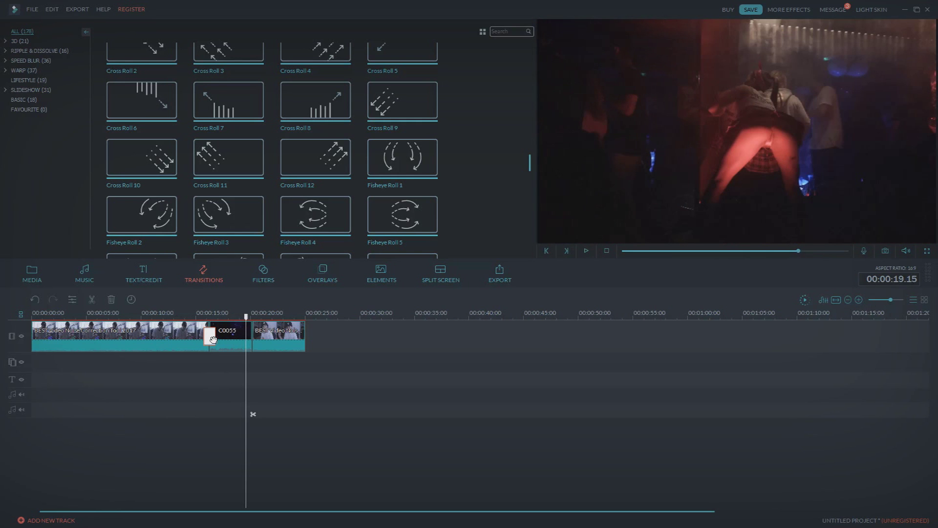
left_click_drag(254, 315, 252, 335)
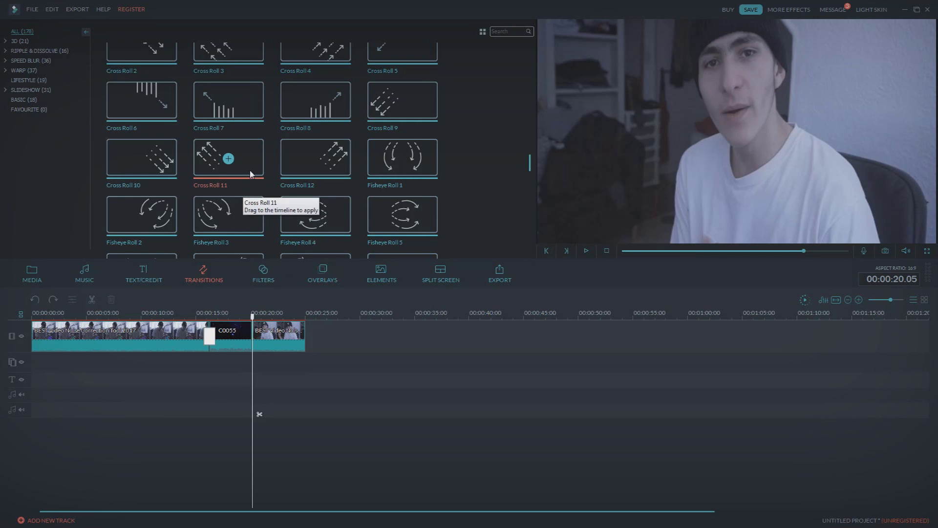
Step: Place Cross Roll 11 between C0055 and the second clip, render the preview, and replay from the start
left_click_drag(251, 173, 248, 337)
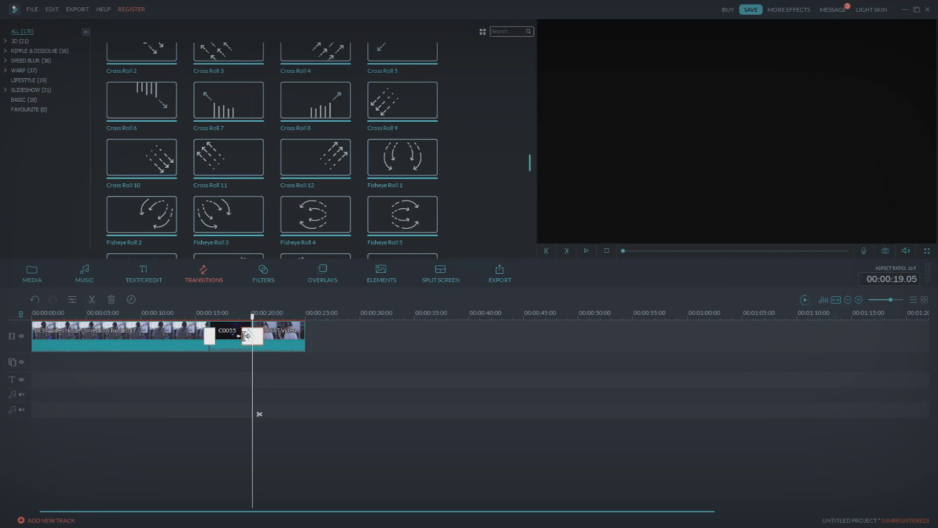
left_click(804, 299)
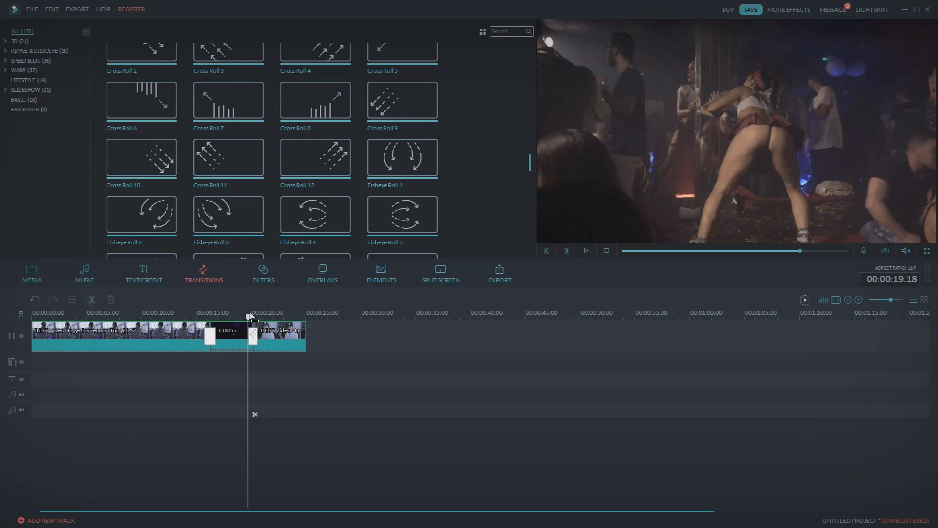
left_click_drag(254, 318, 32, 319)
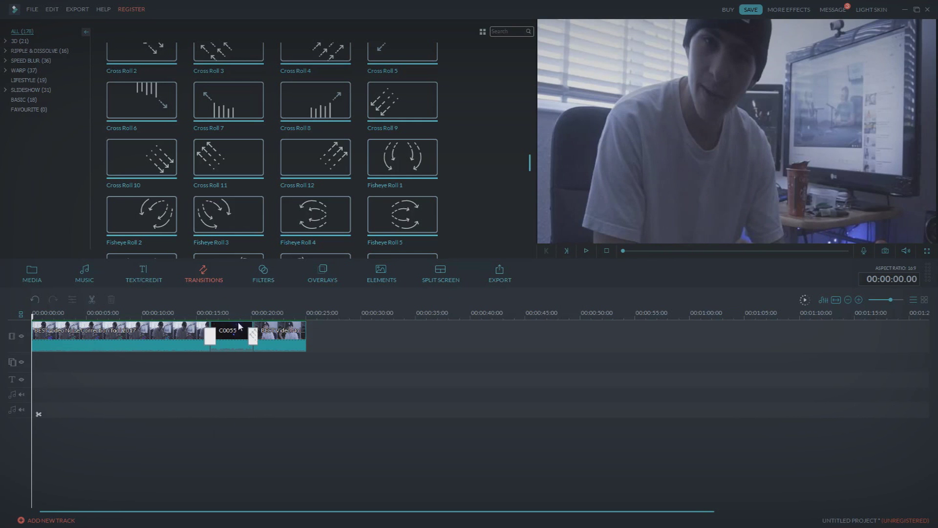
key("space")
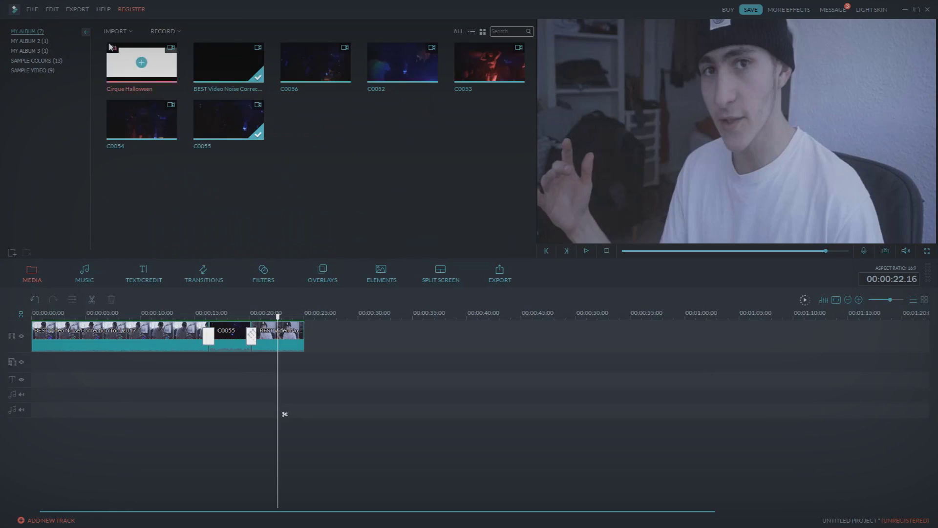
Step: Import the MP3 music track from Desktop > TQ9 and drag it to the audio track
left_click(116, 35)
left_click(128, 45)
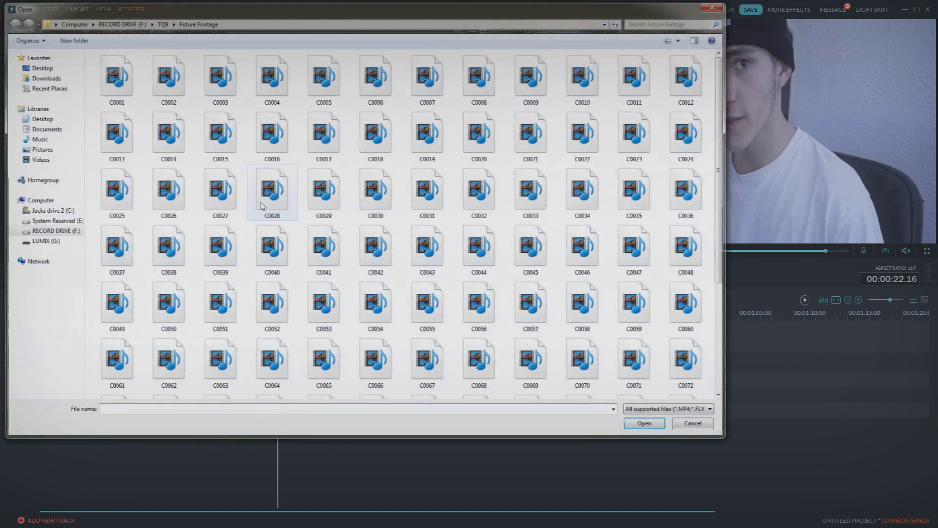
left_click(35, 67)
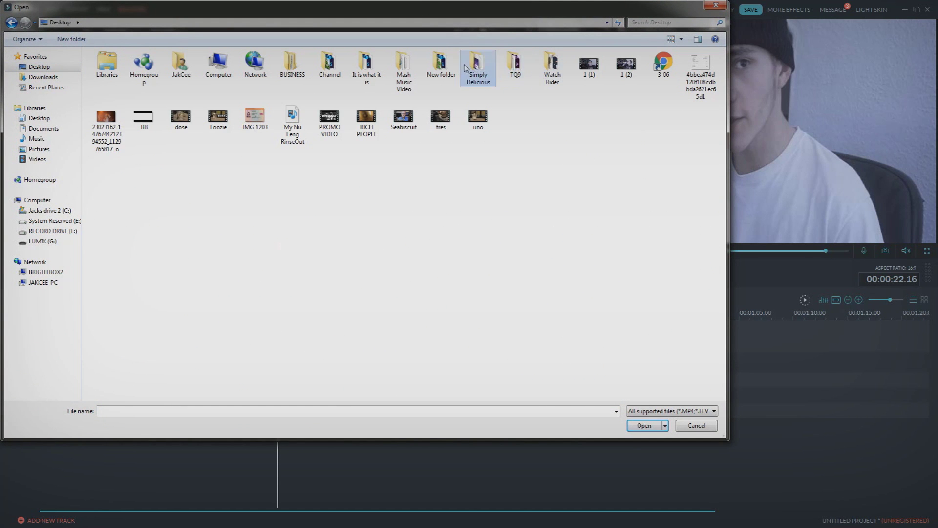
double_click(515, 67)
double_click(239, 133)
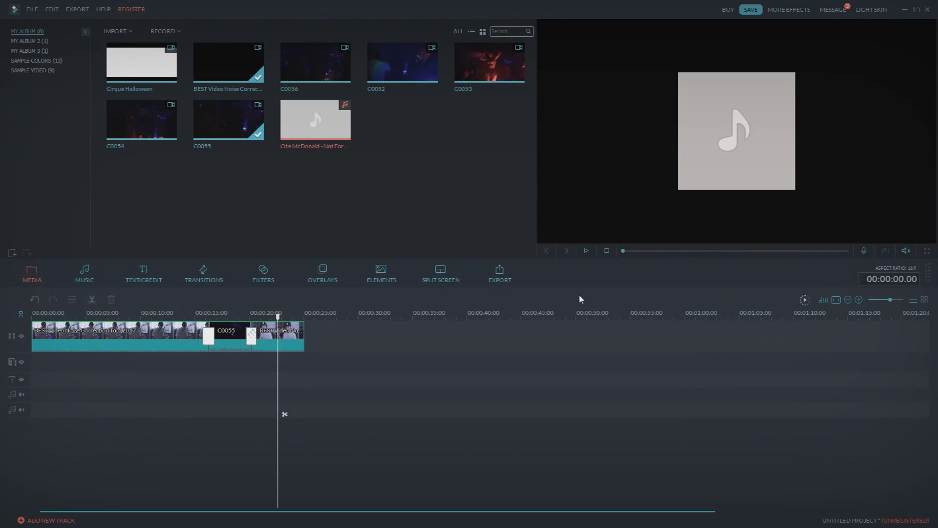
left_click_drag(315, 155, 35, 386)
Step: Split the music at the playhead, delete its opening part, and move the rest to the timeline start
left_click(215, 413)
left_click(222, 414)
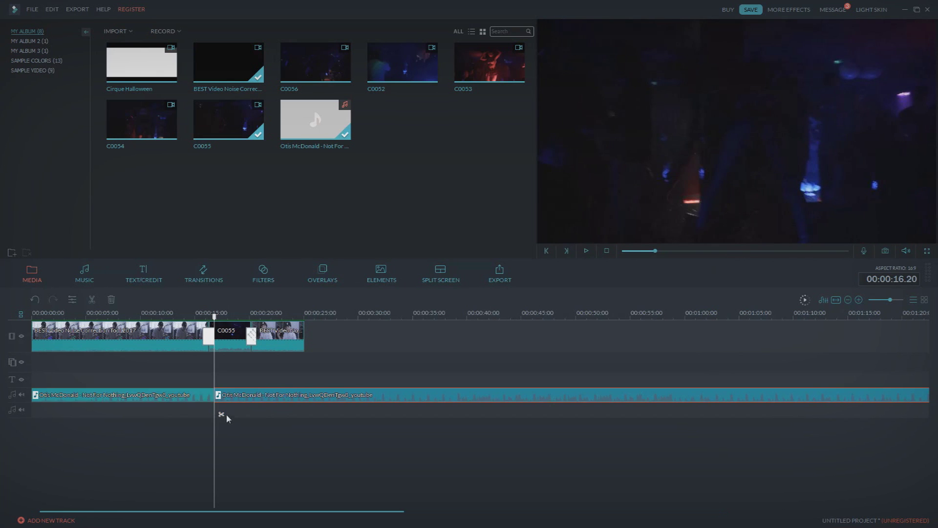
left_click(206, 395)
key("Delete")
left_click_drag(225, 401, 34, 395)
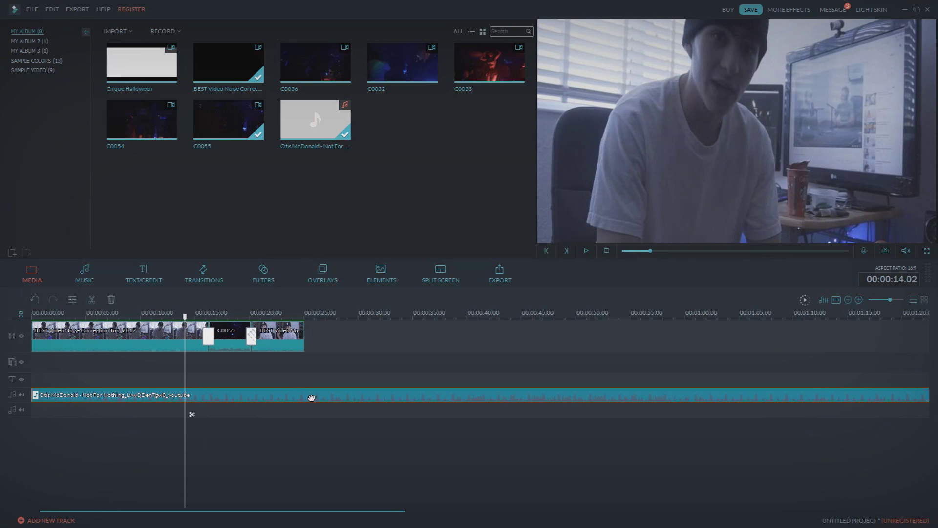
key("space")
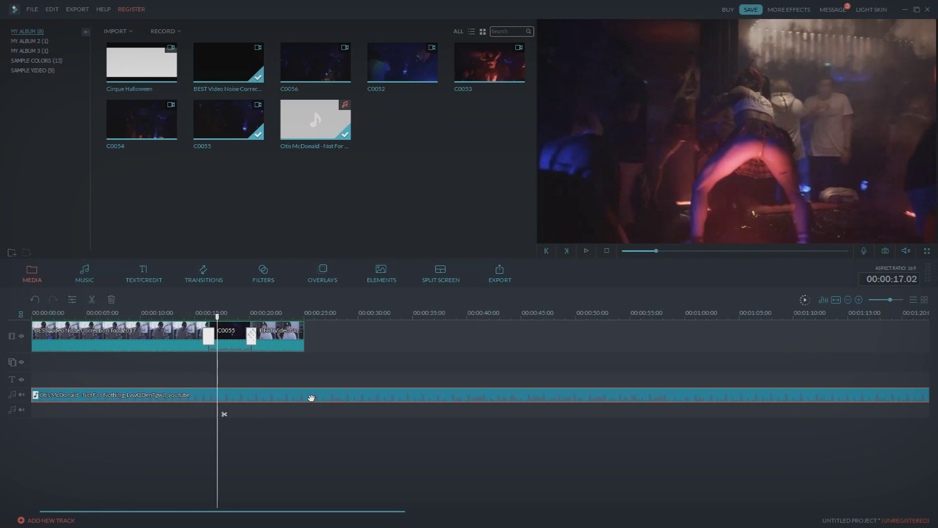
key("space")
Step: Shift the music to start about a second in and replay to check it against the transition
left_click(33, 391)
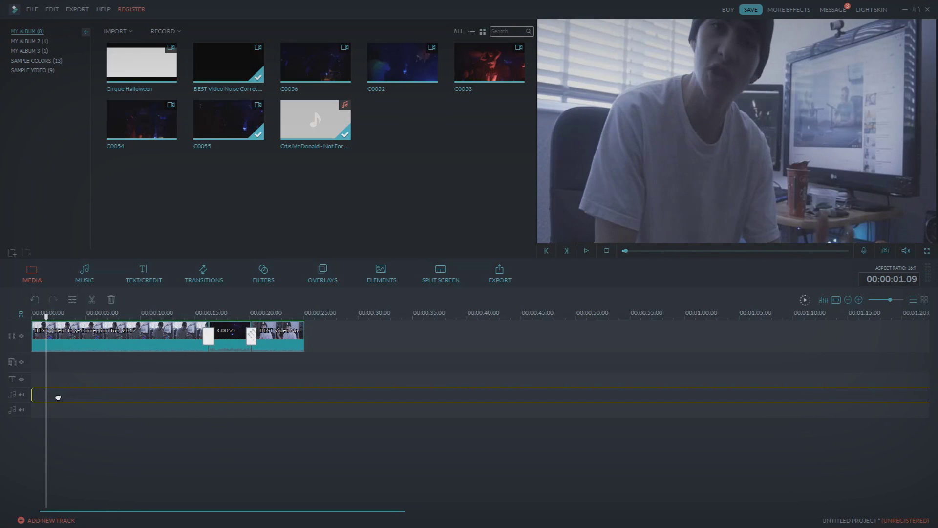
left_click(190, 316)
key("space")
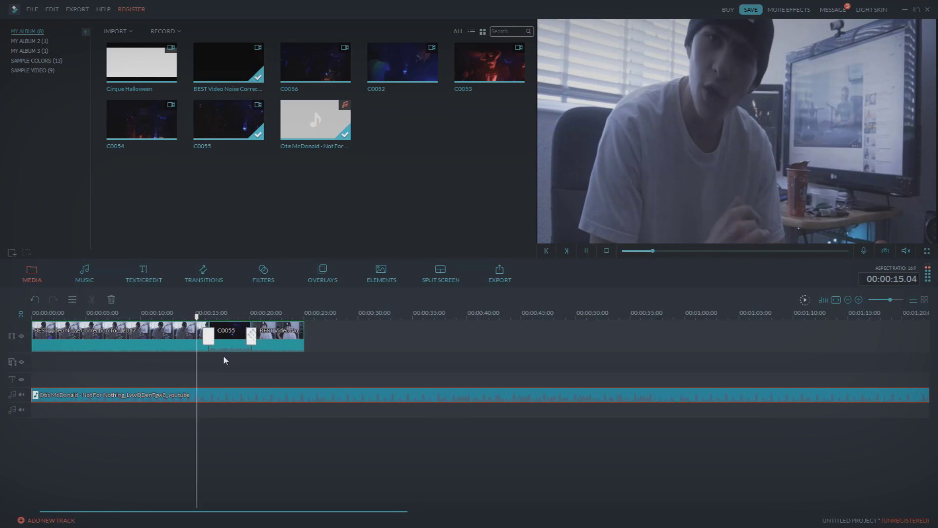
left_click_drag(138, 397, 153, 399)
left_click_drag(78, 394, 76, 395)
key("space")
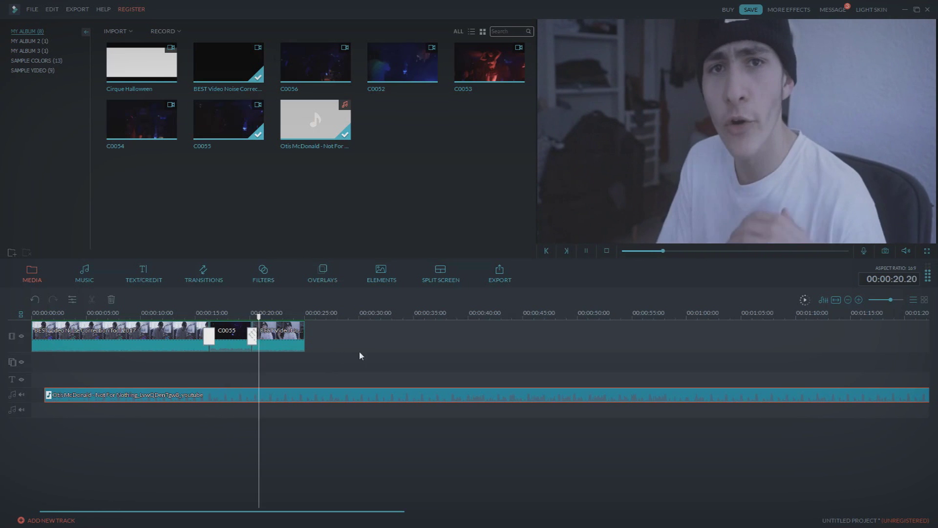
key("space")
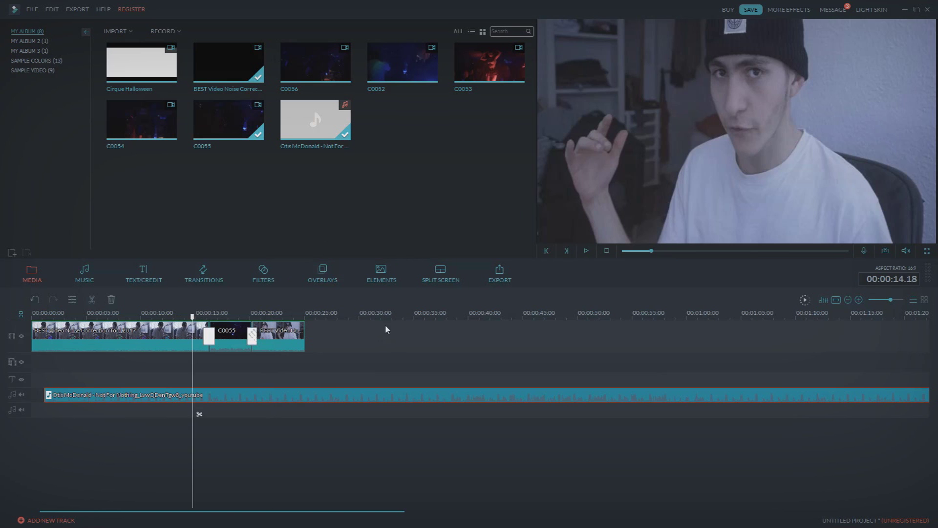
key("space")
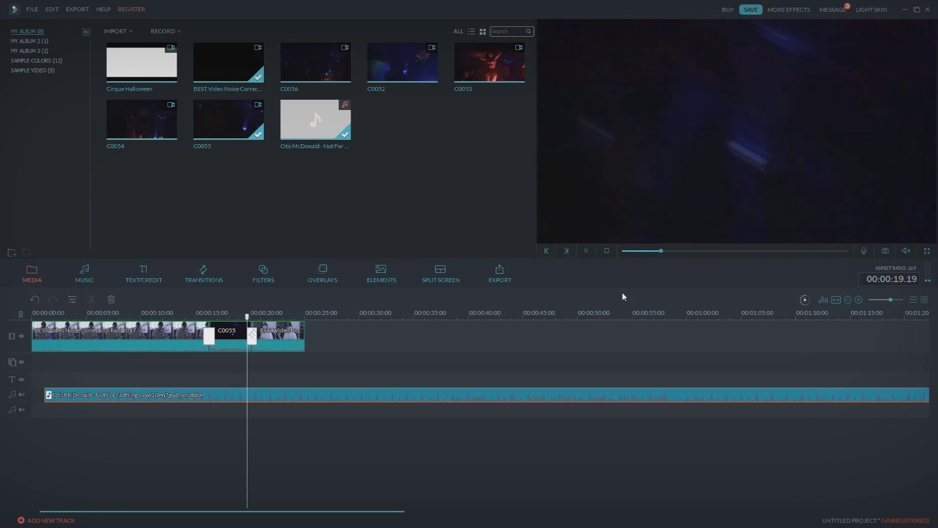
key("space")
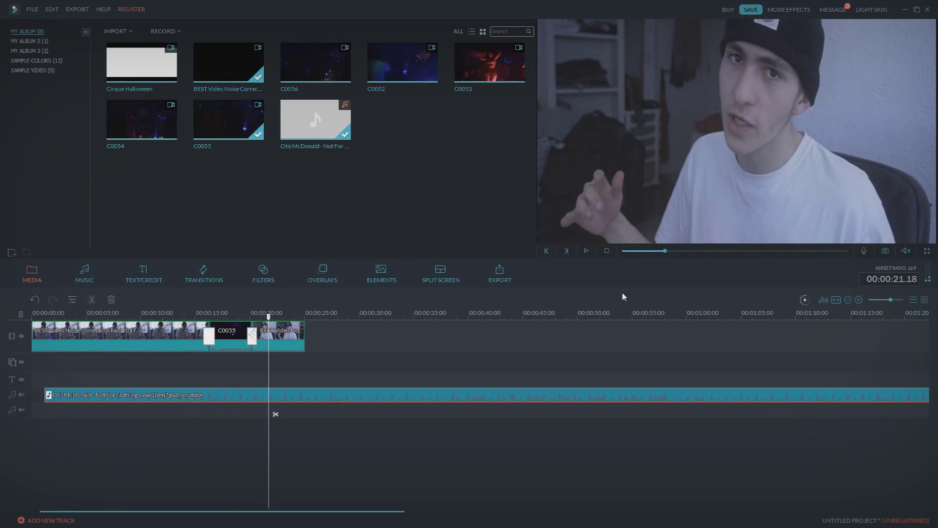